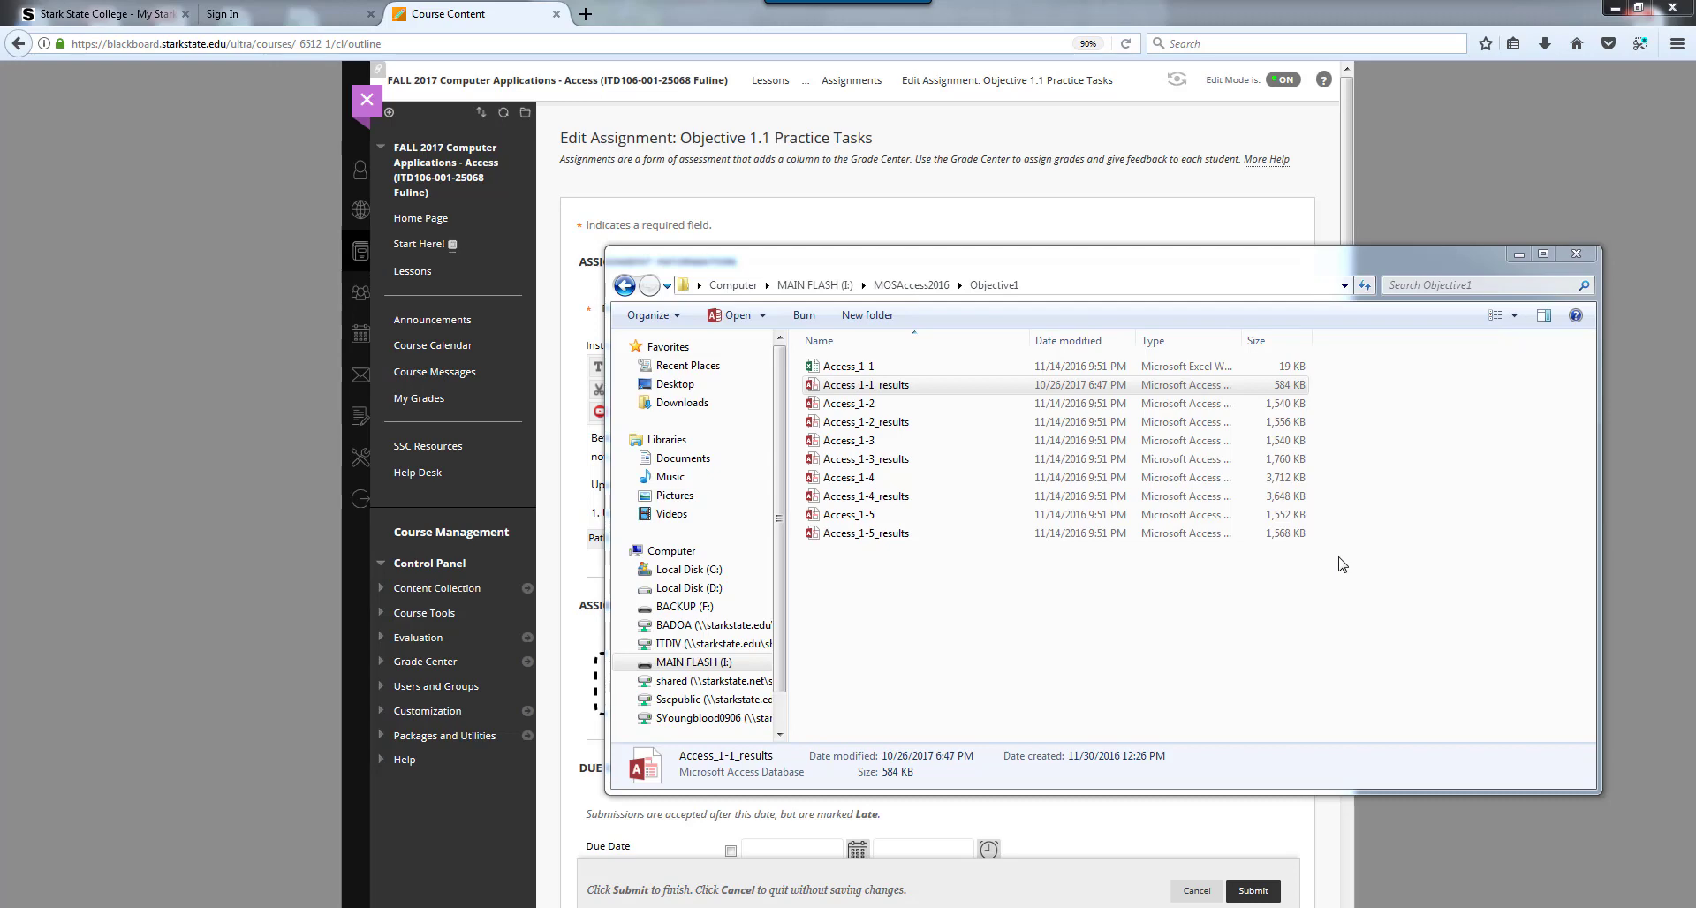
- Switch to Access, search the online templates for "Northwind 2007" and open the Northwind 2007 sample template
key("super")
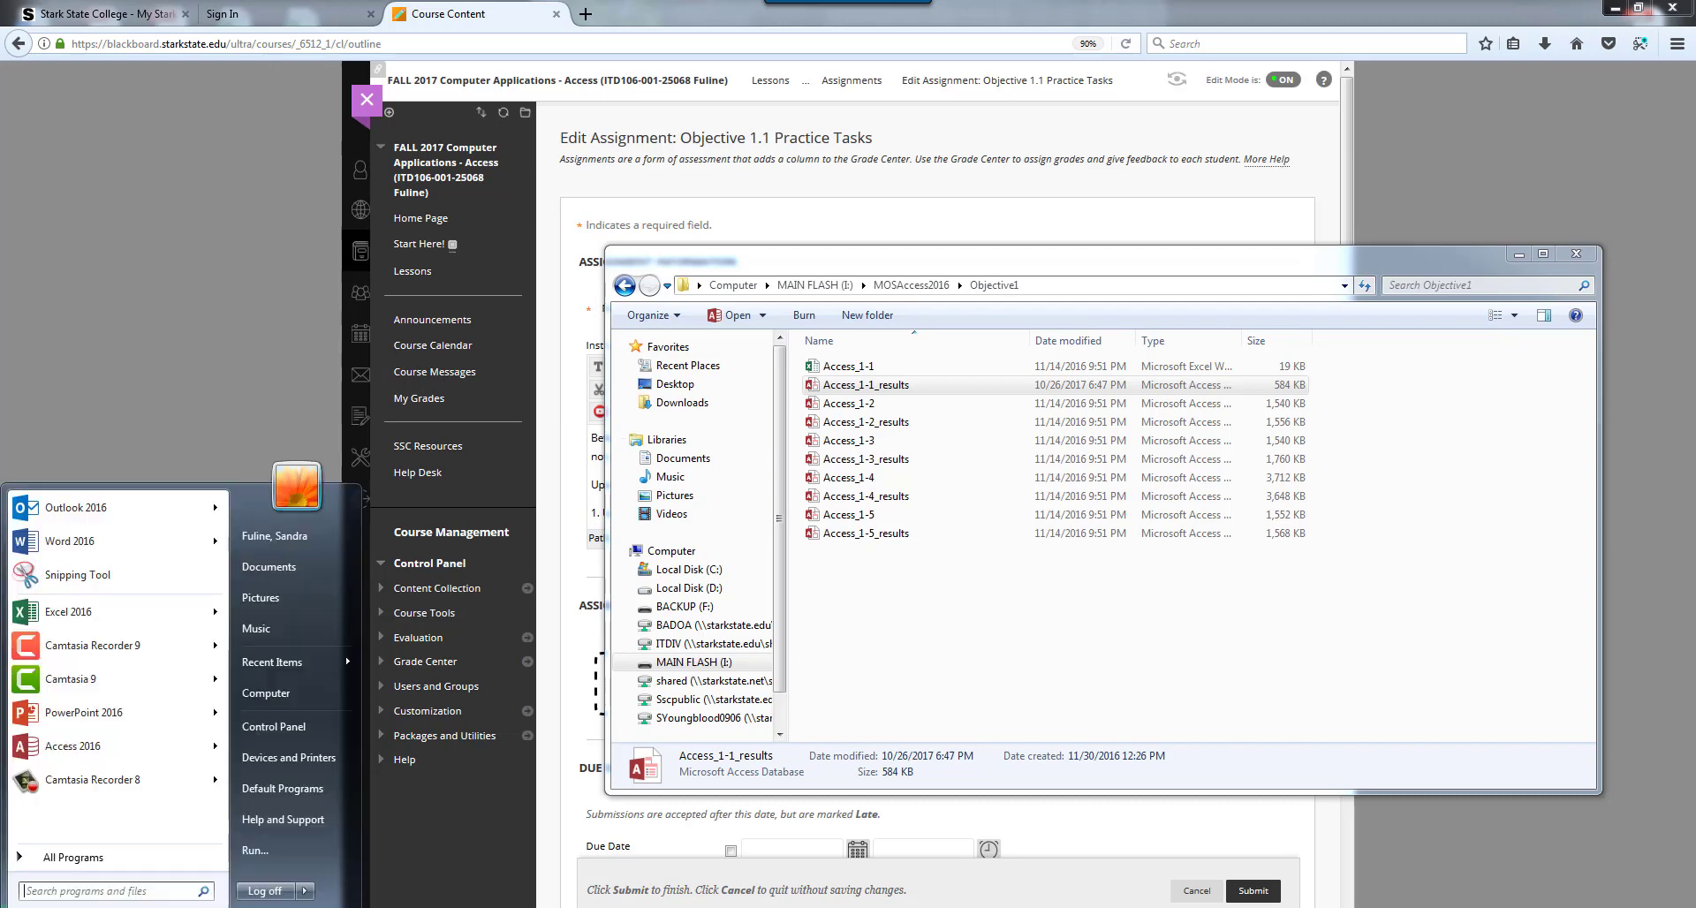
left_click(72, 738)
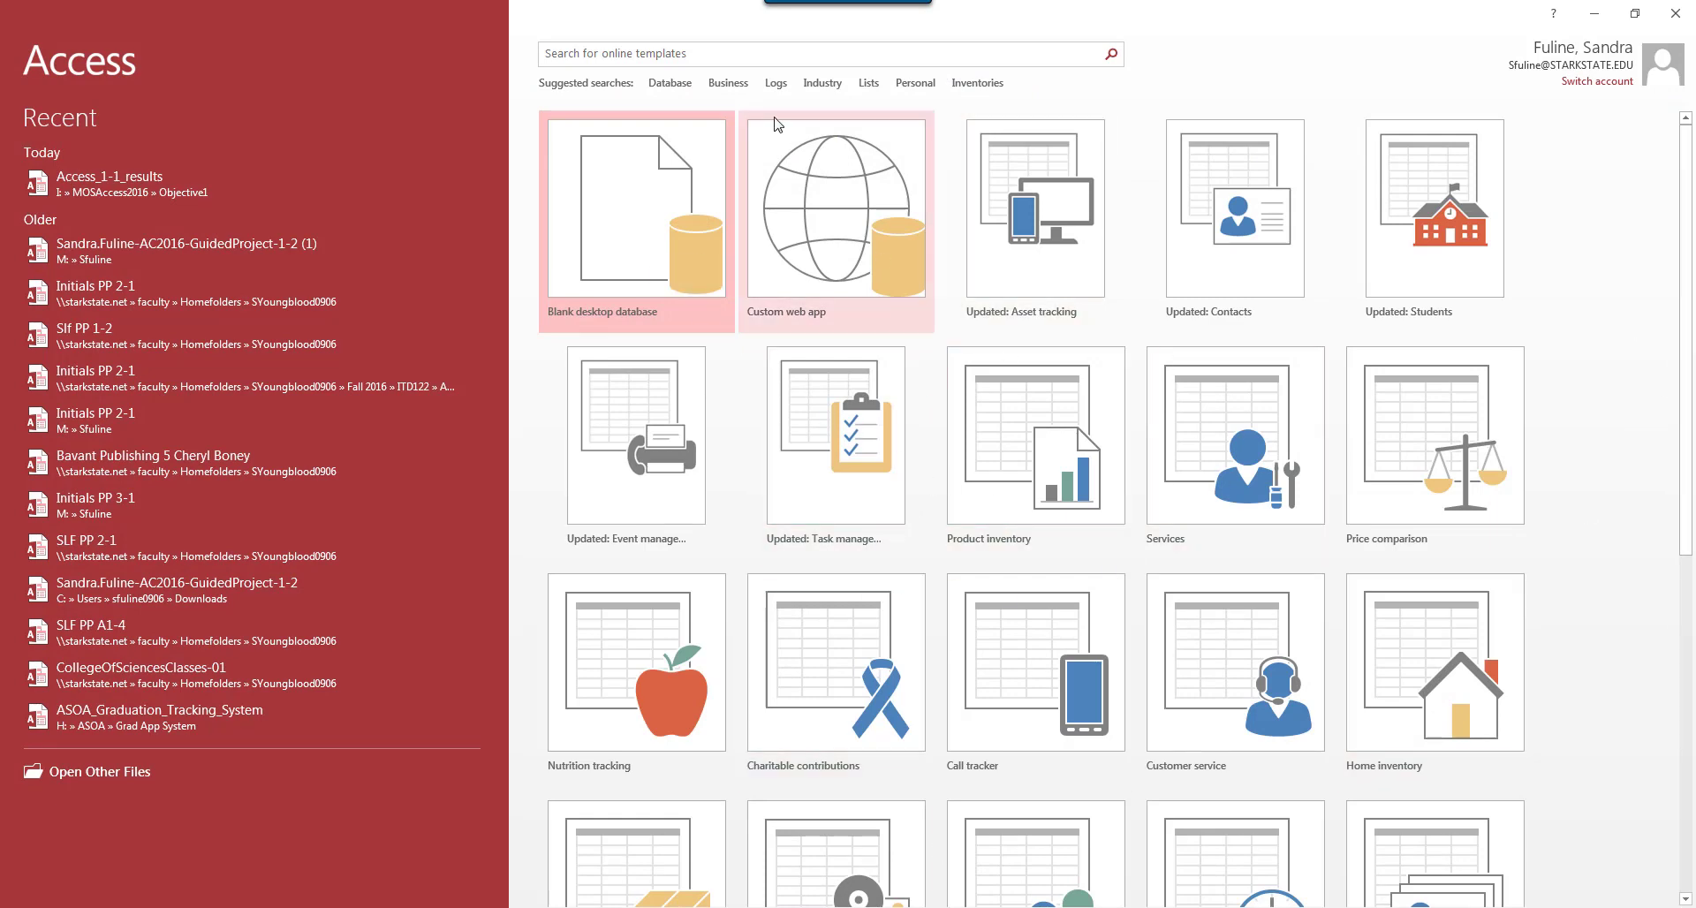
left_click(681, 47)
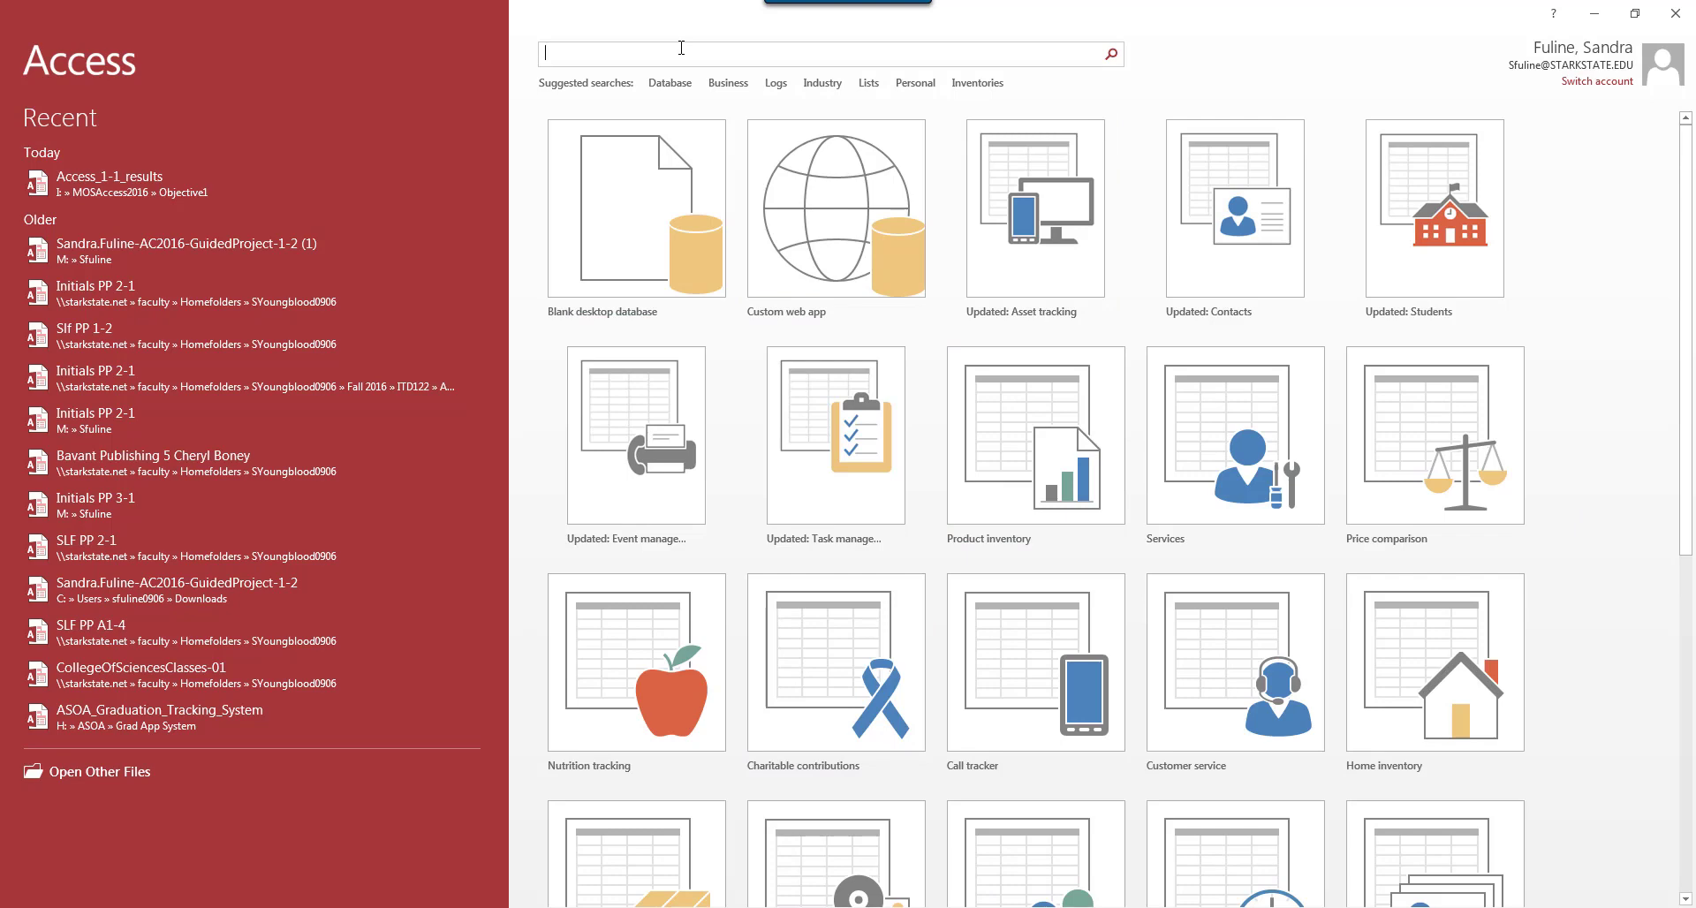
type("Northwind 2007")
key("Return")
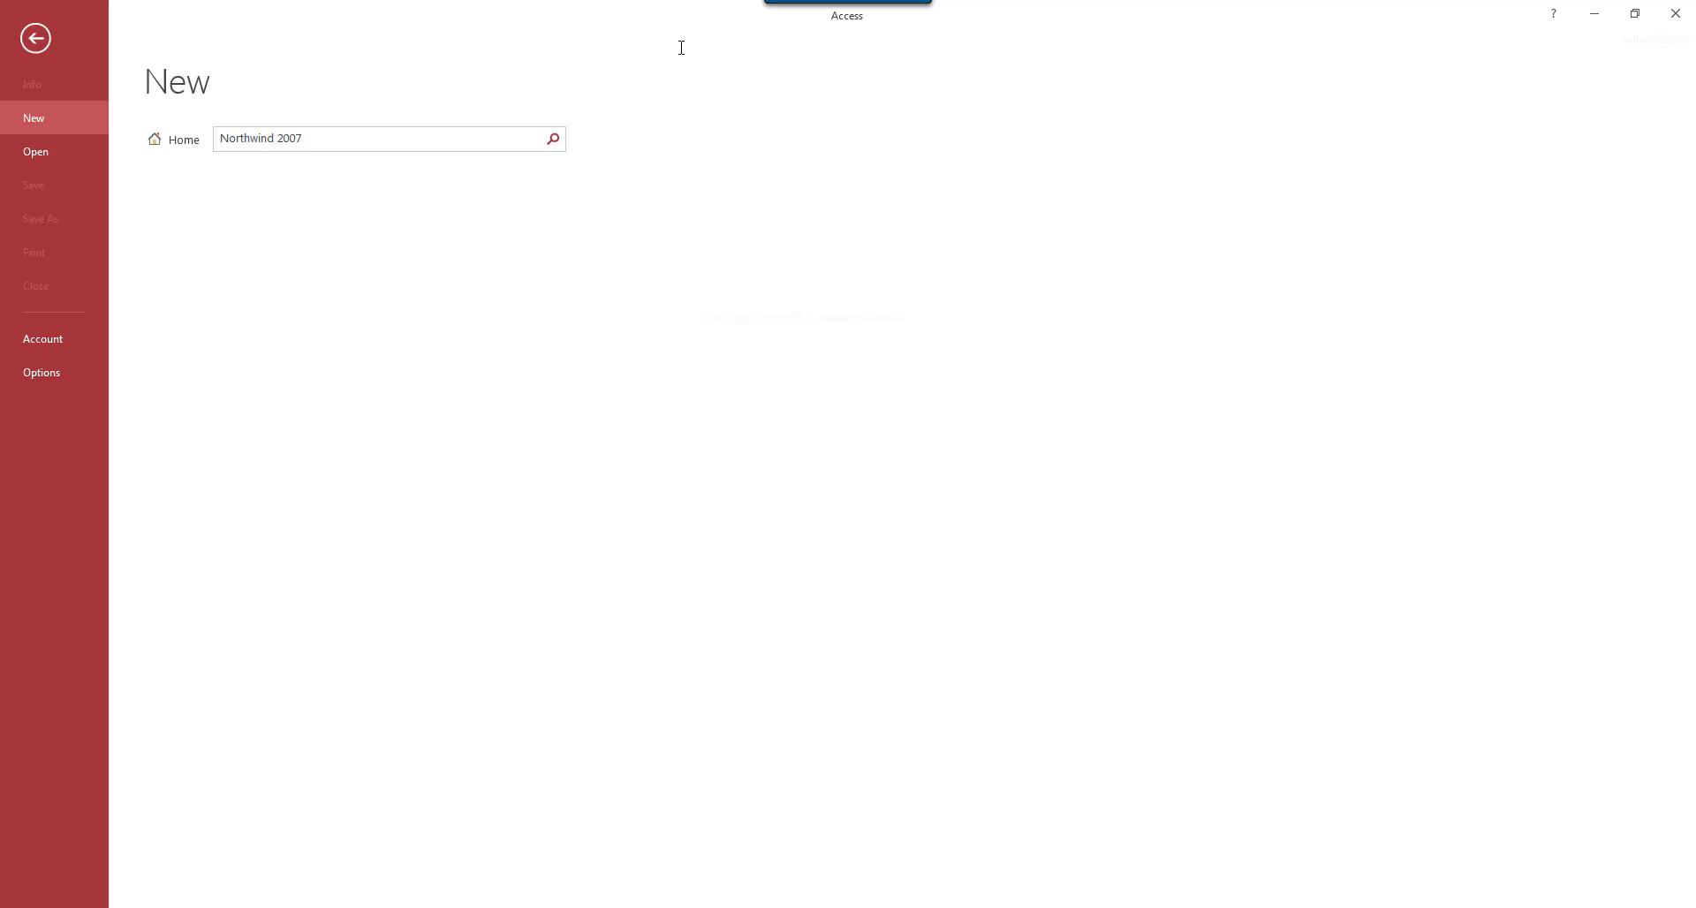
left_click(312, 244)
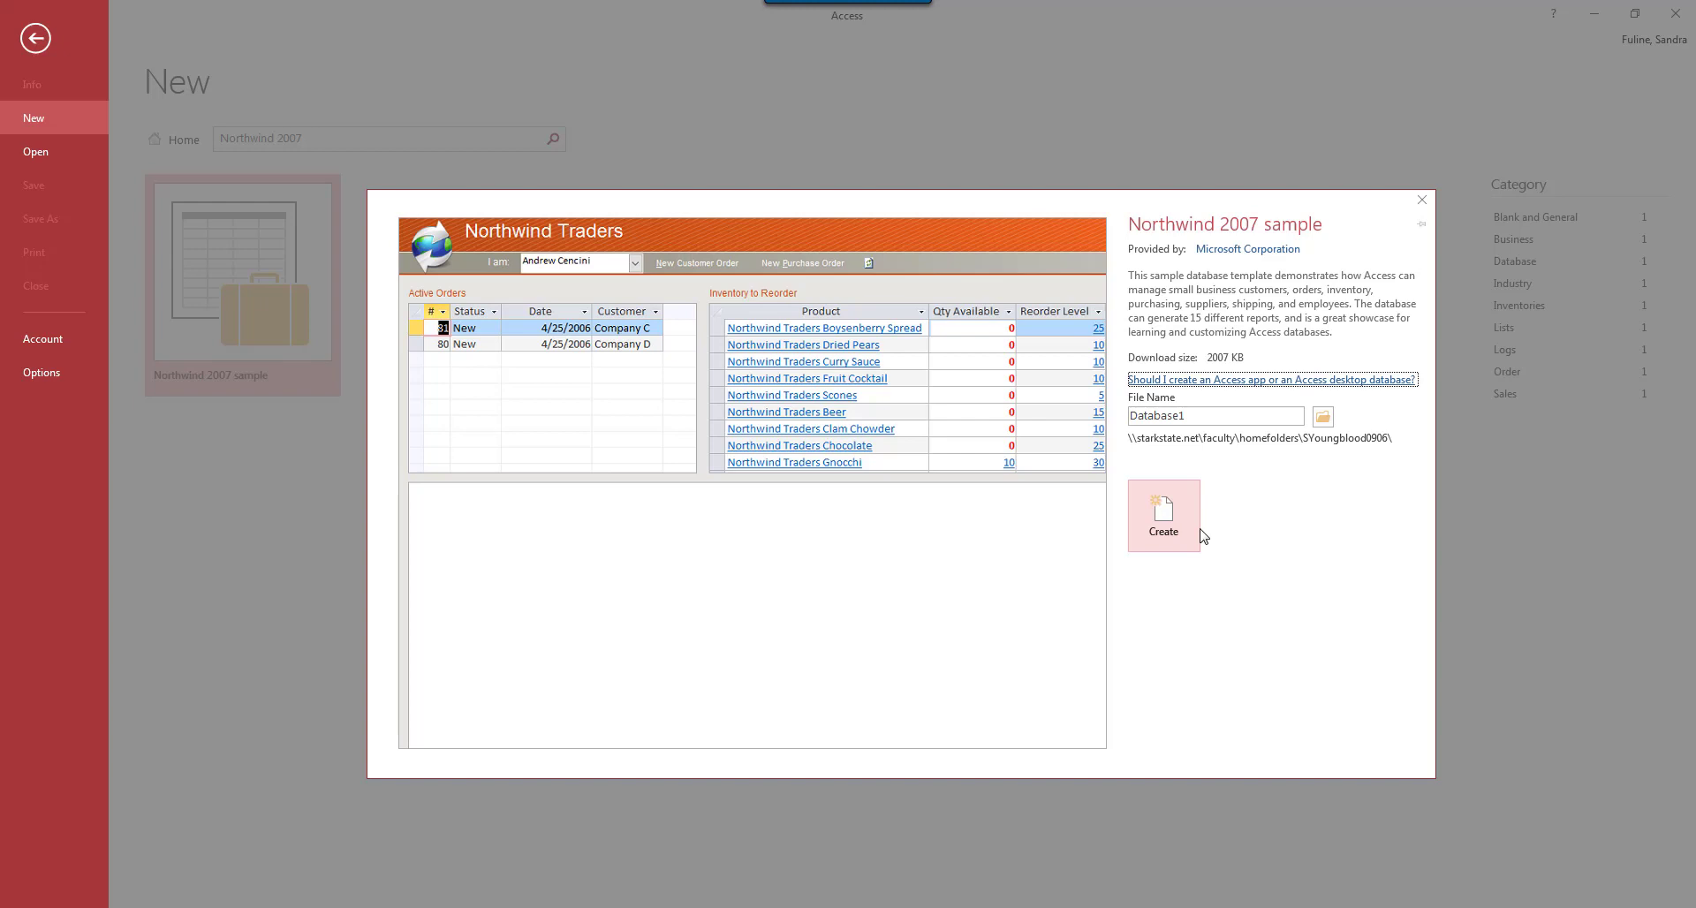
- Name the new template-based database file Northwind
left_click(1175, 415)
left_click_drag(1131, 415, 1254, 431)
type("N")
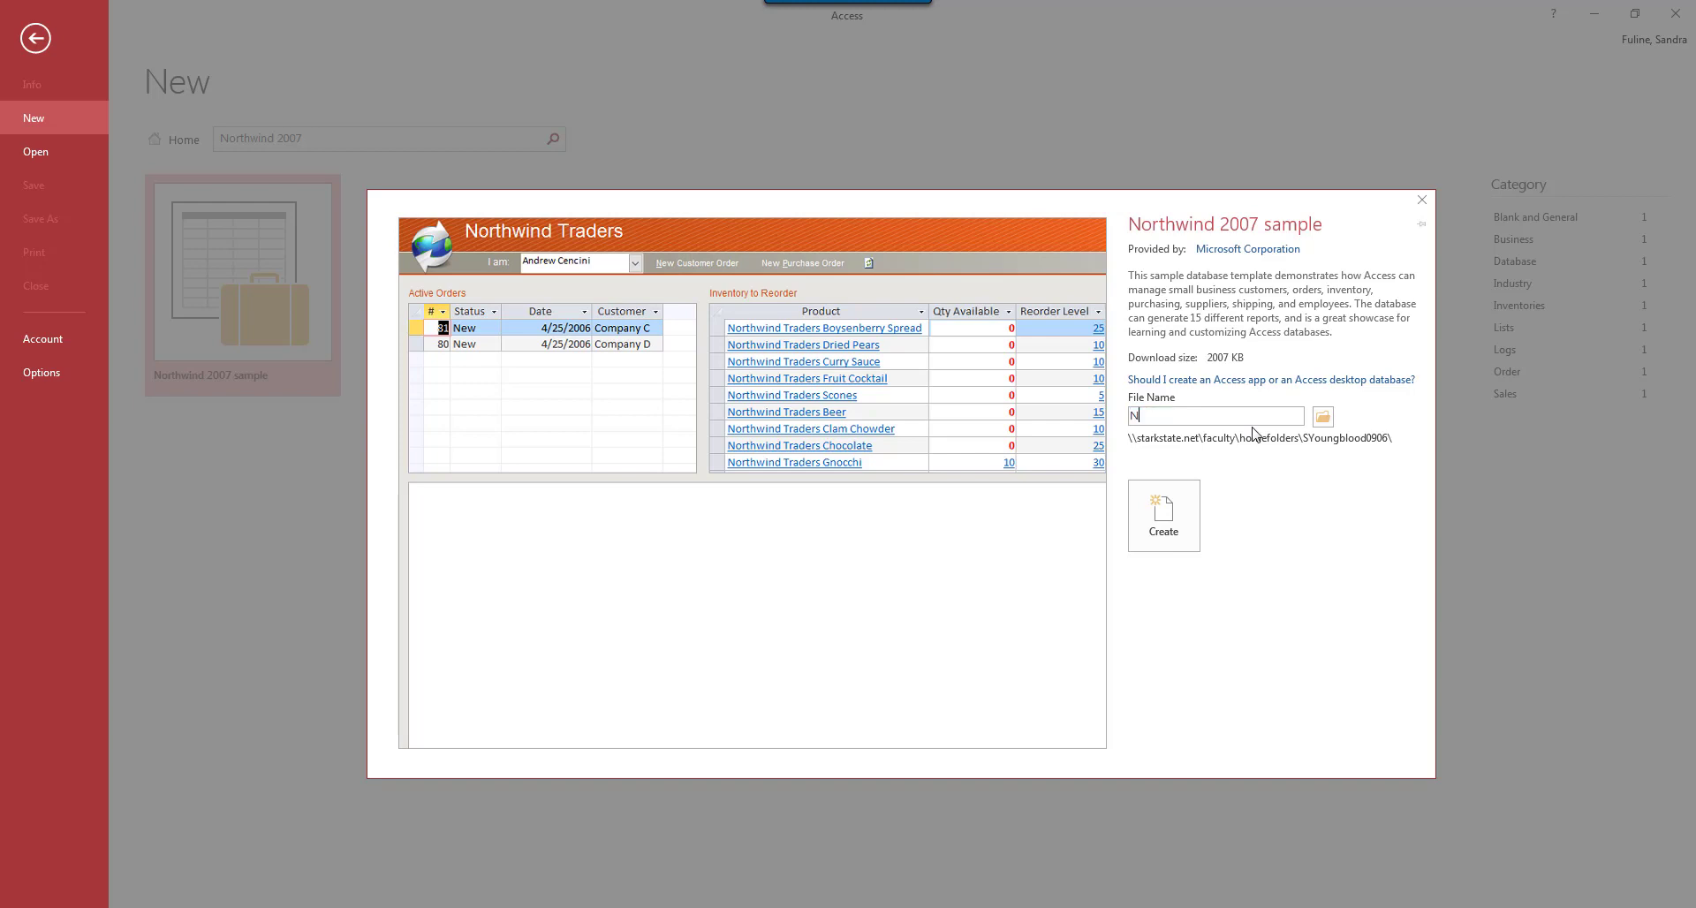
type("orthwind")
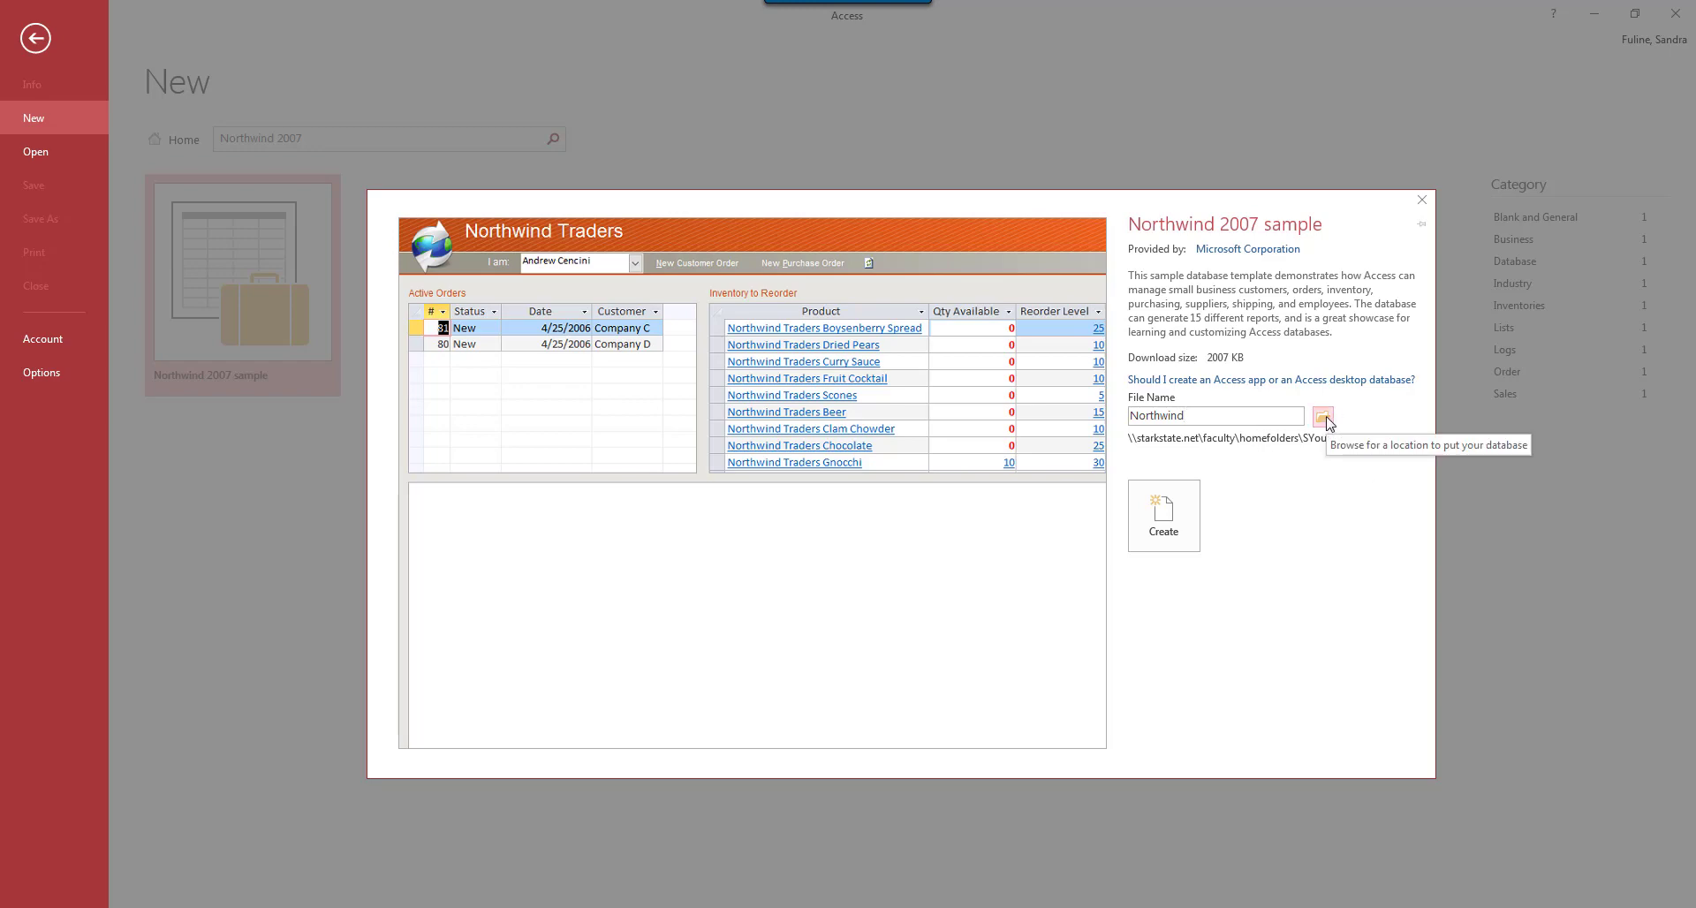
- Set the save location to the MOSAccess2016 folder on the MAIN FLASH (I:) drive and create the Northwind database
left_click(1325, 418)
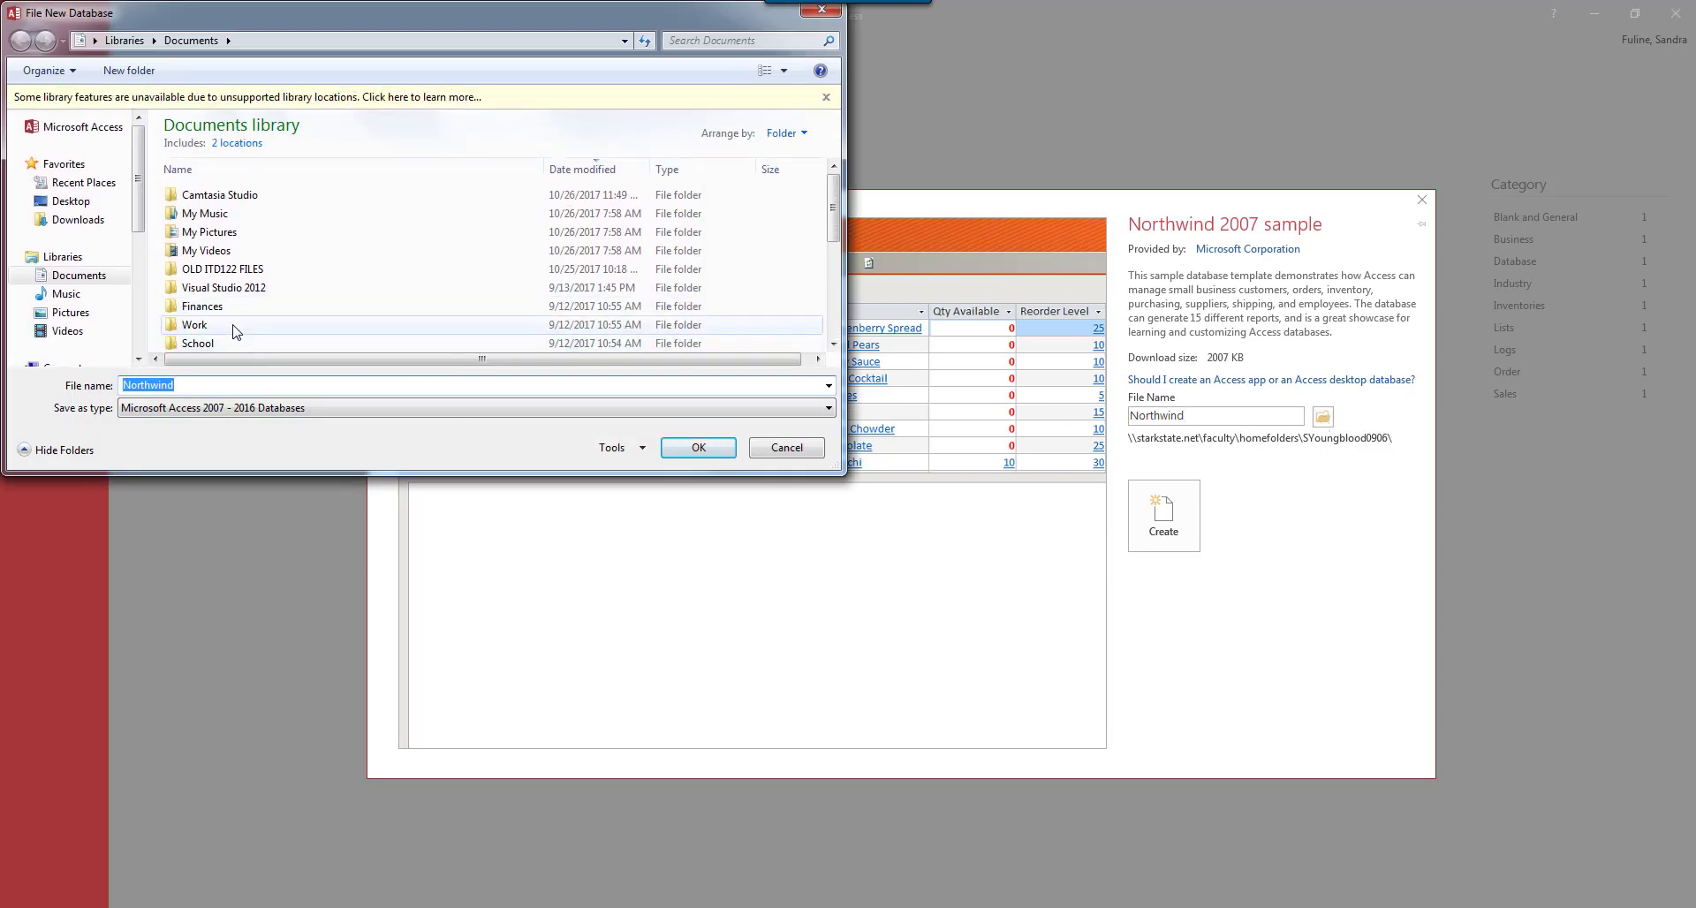
scroll(126, 289, "down", 3)
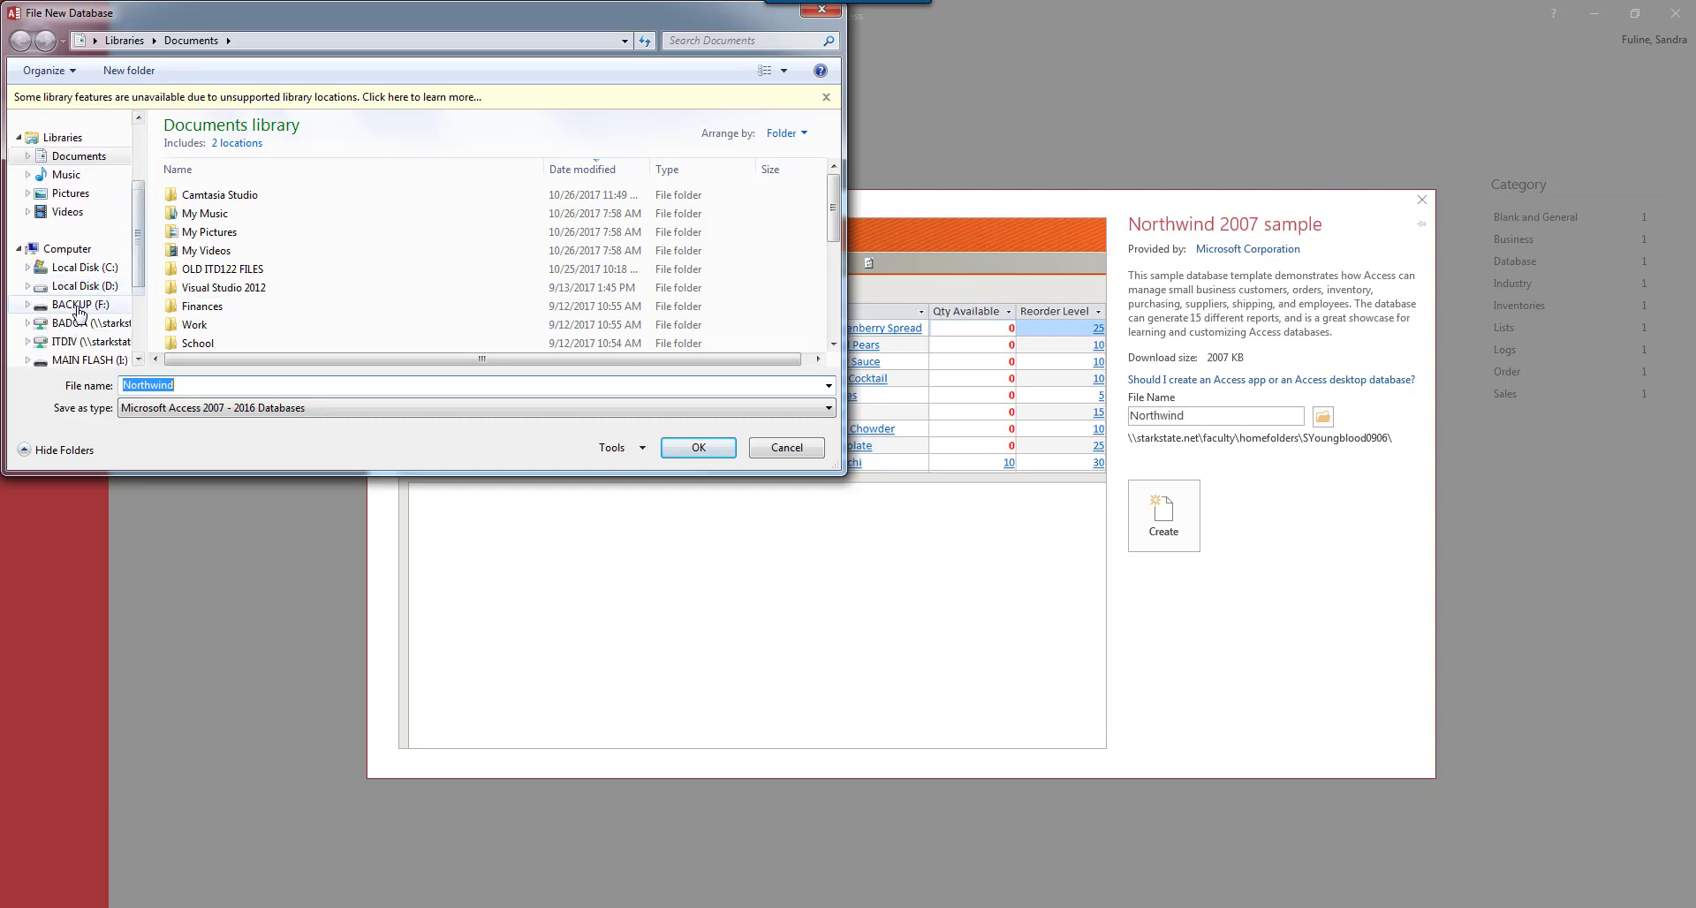
left_click(89, 322)
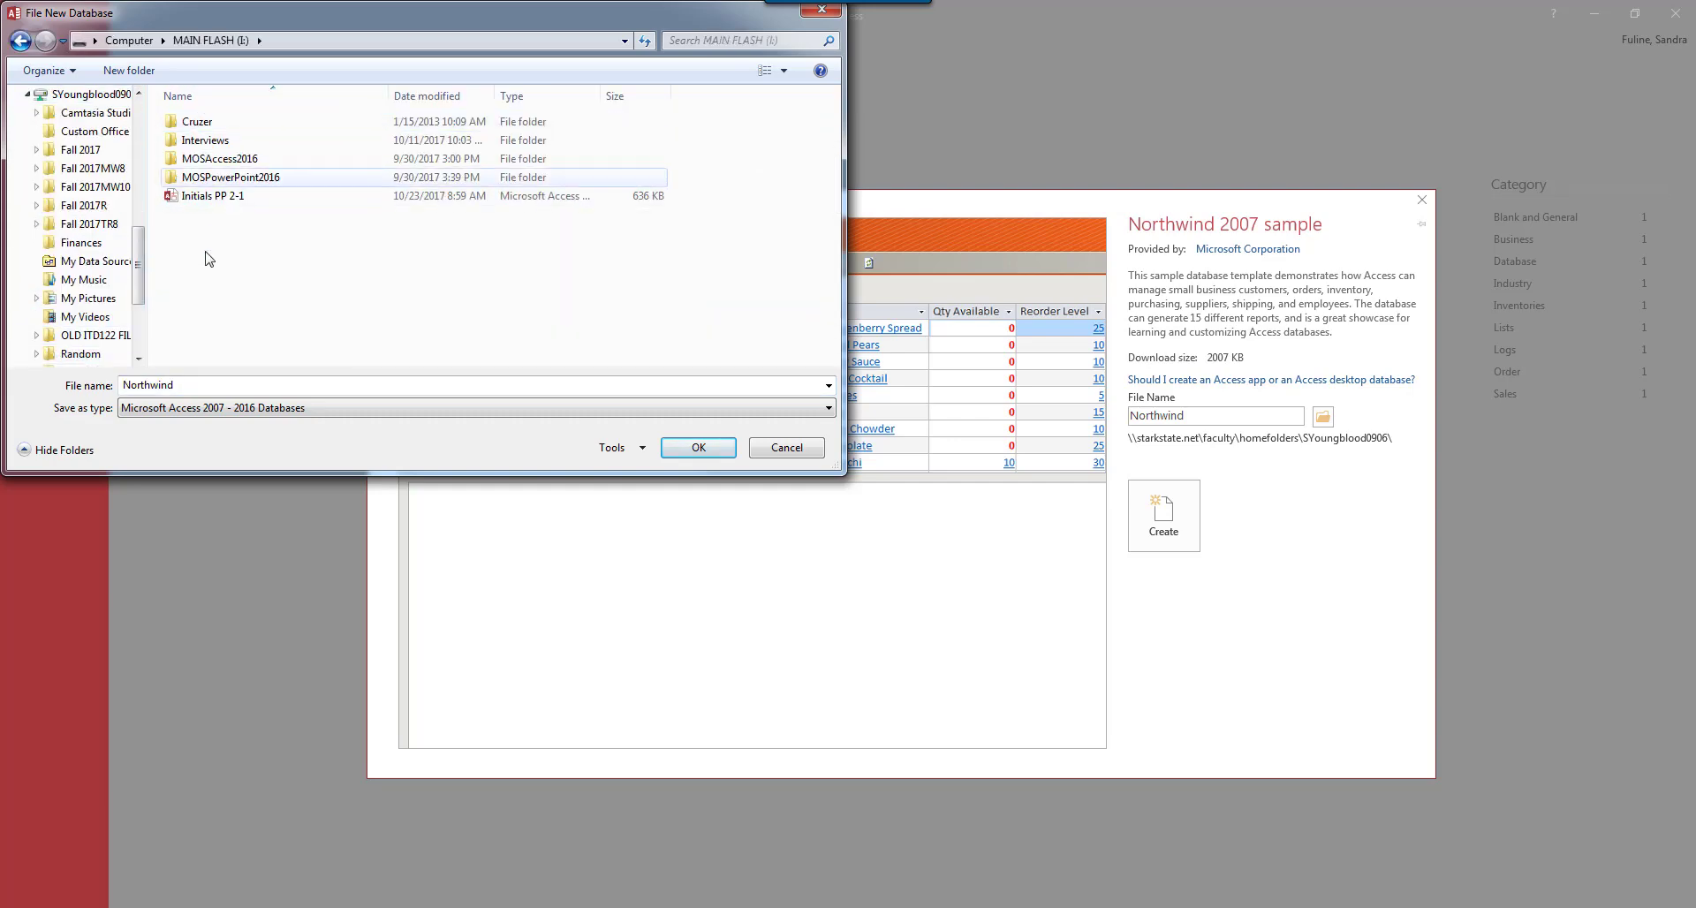
double_click(228, 160)
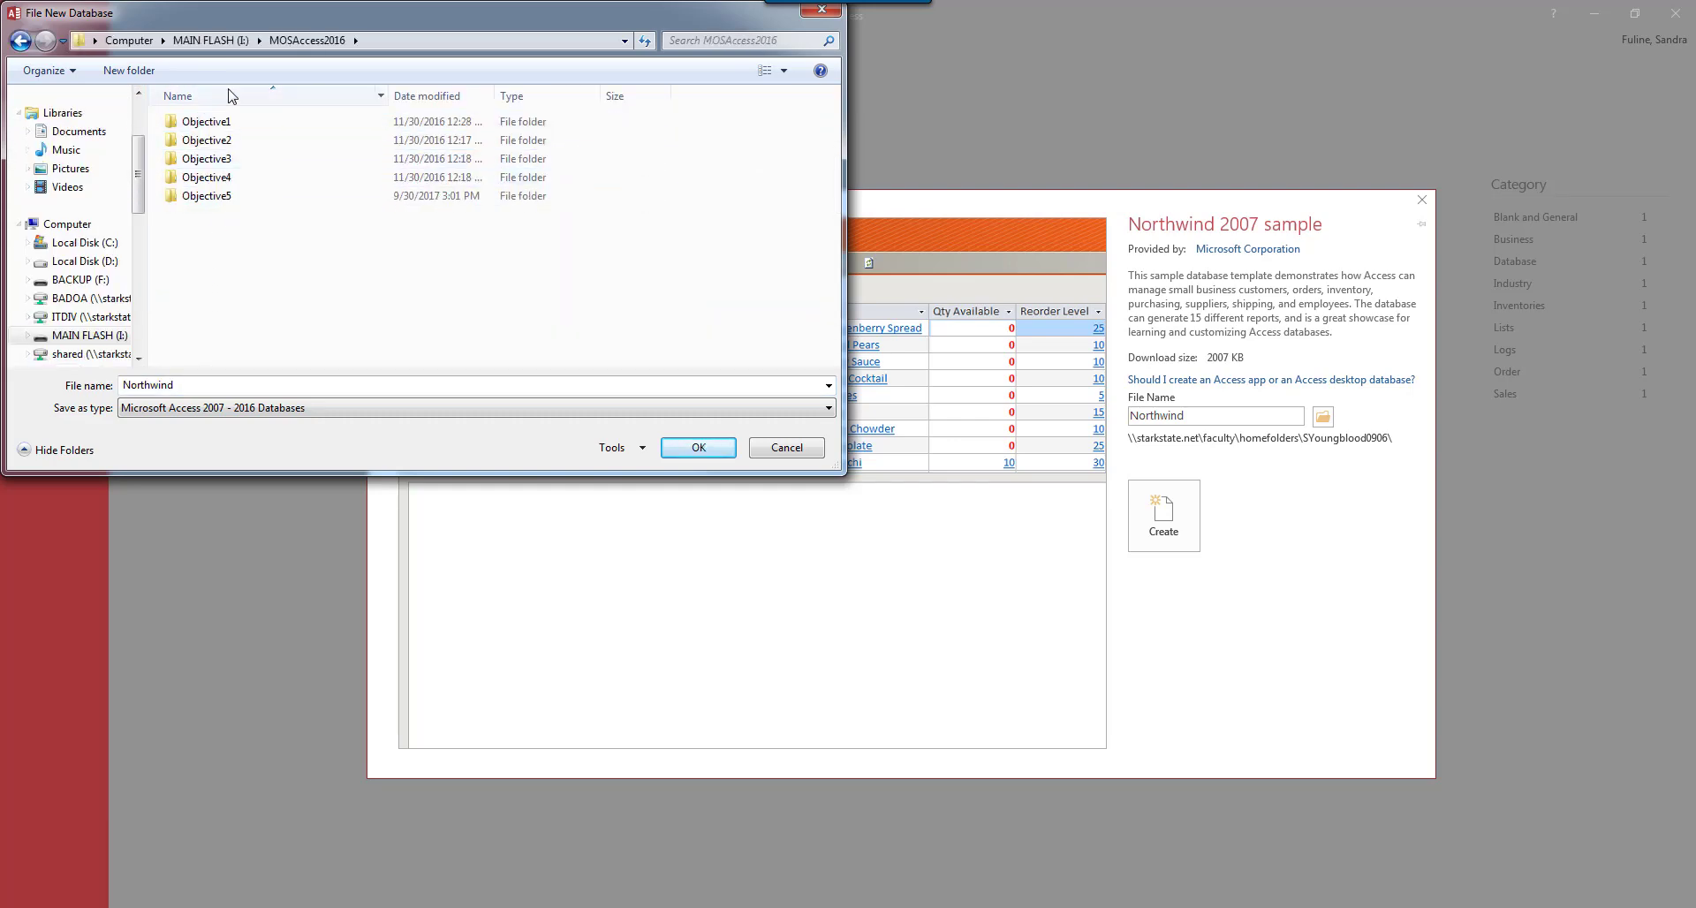
left_click(699, 449)
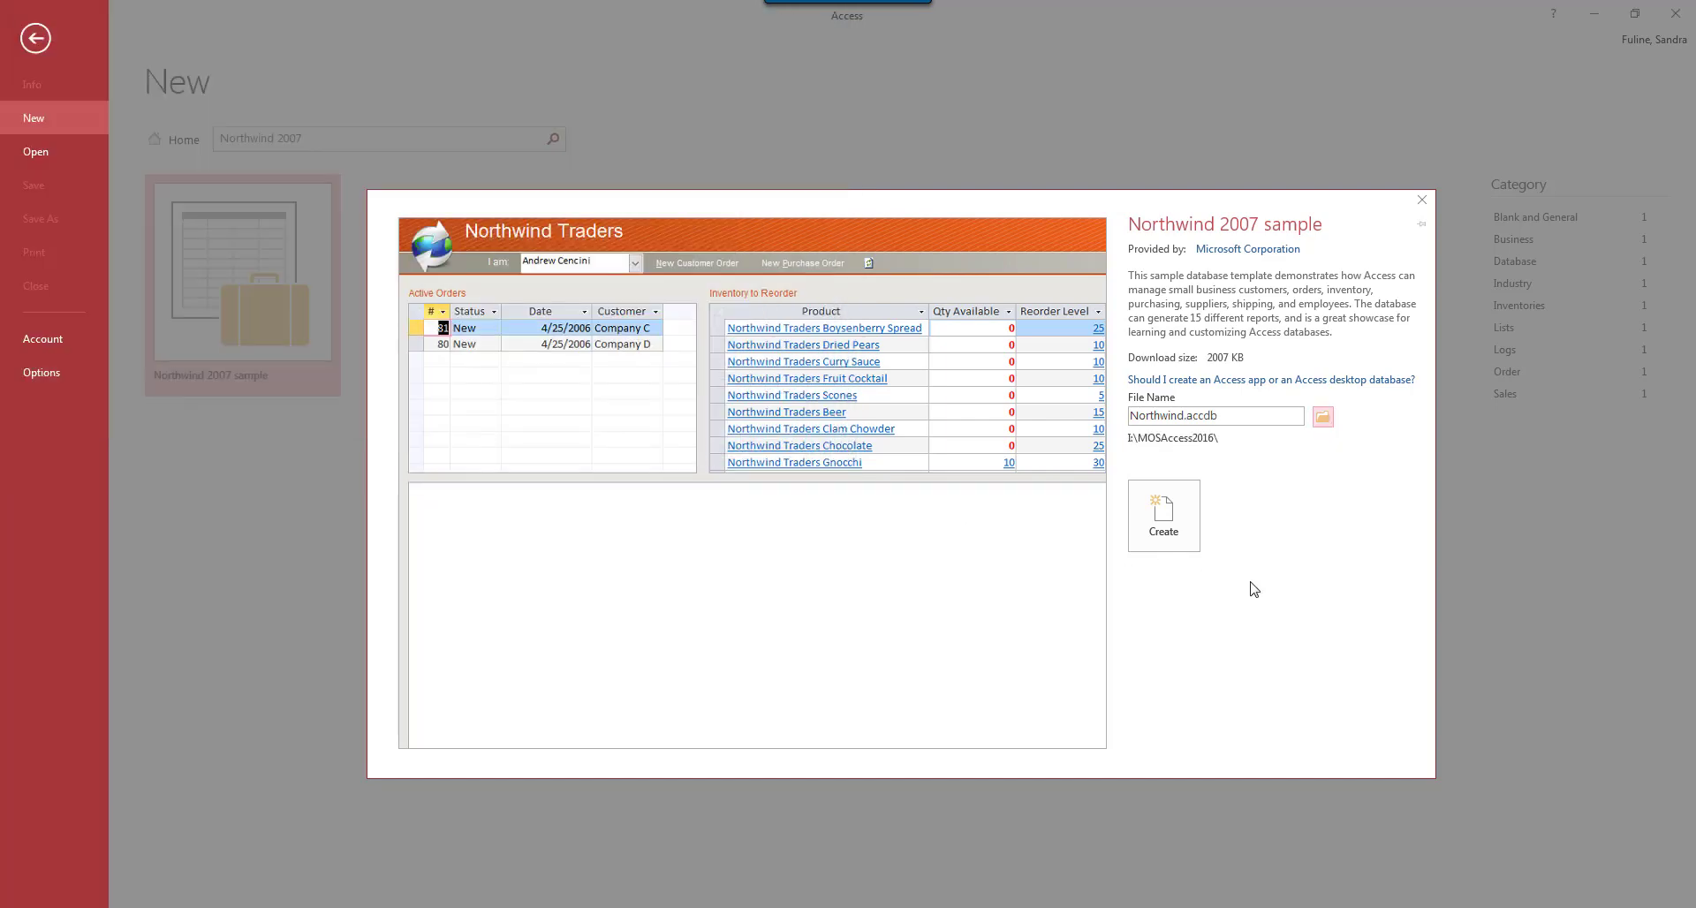
left_click(1170, 534)
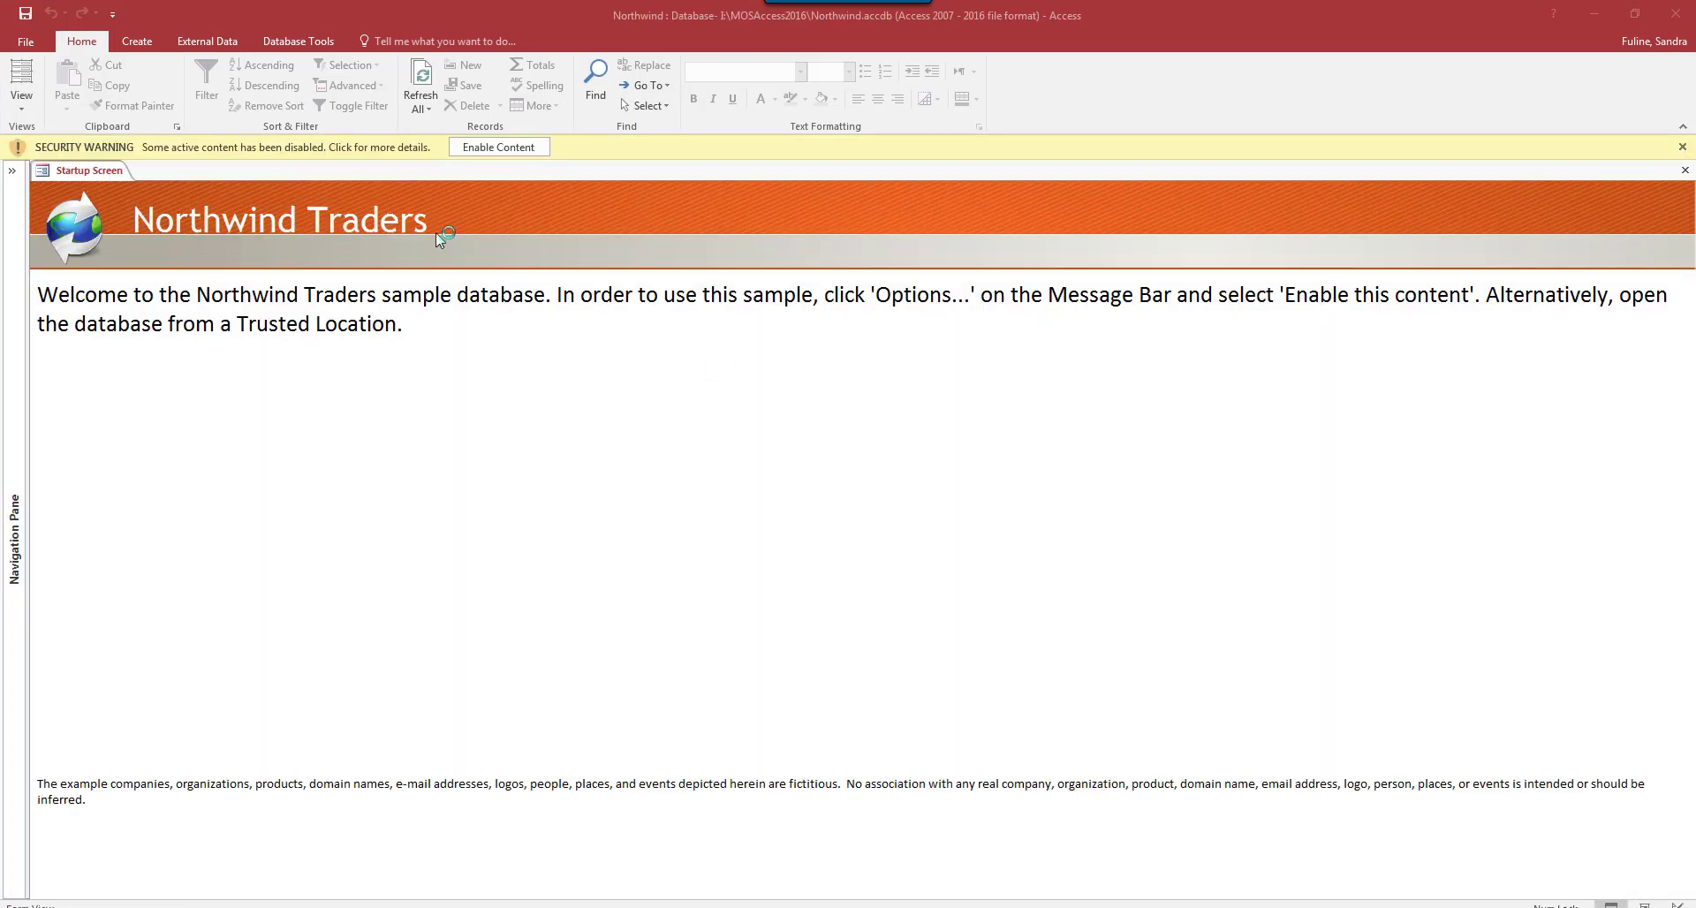
- Enable the Northwind database's content, dismiss its login dialog without logging in and close the database
left_click(495, 147)
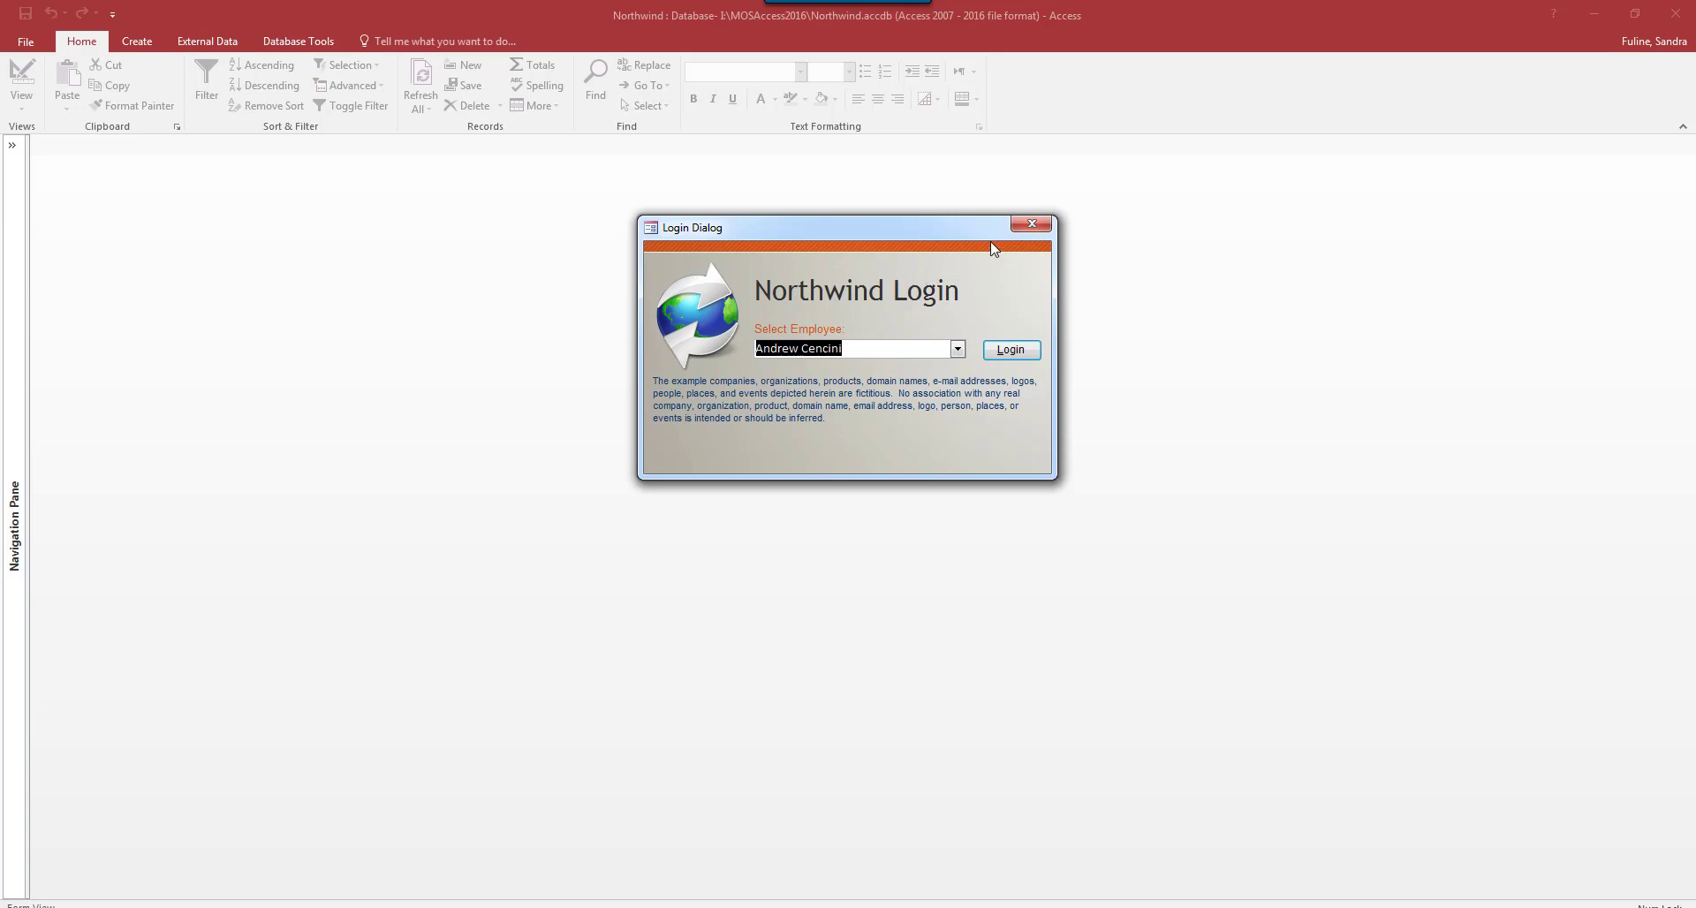
left_click(1033, 223)
left_click(21, 41)
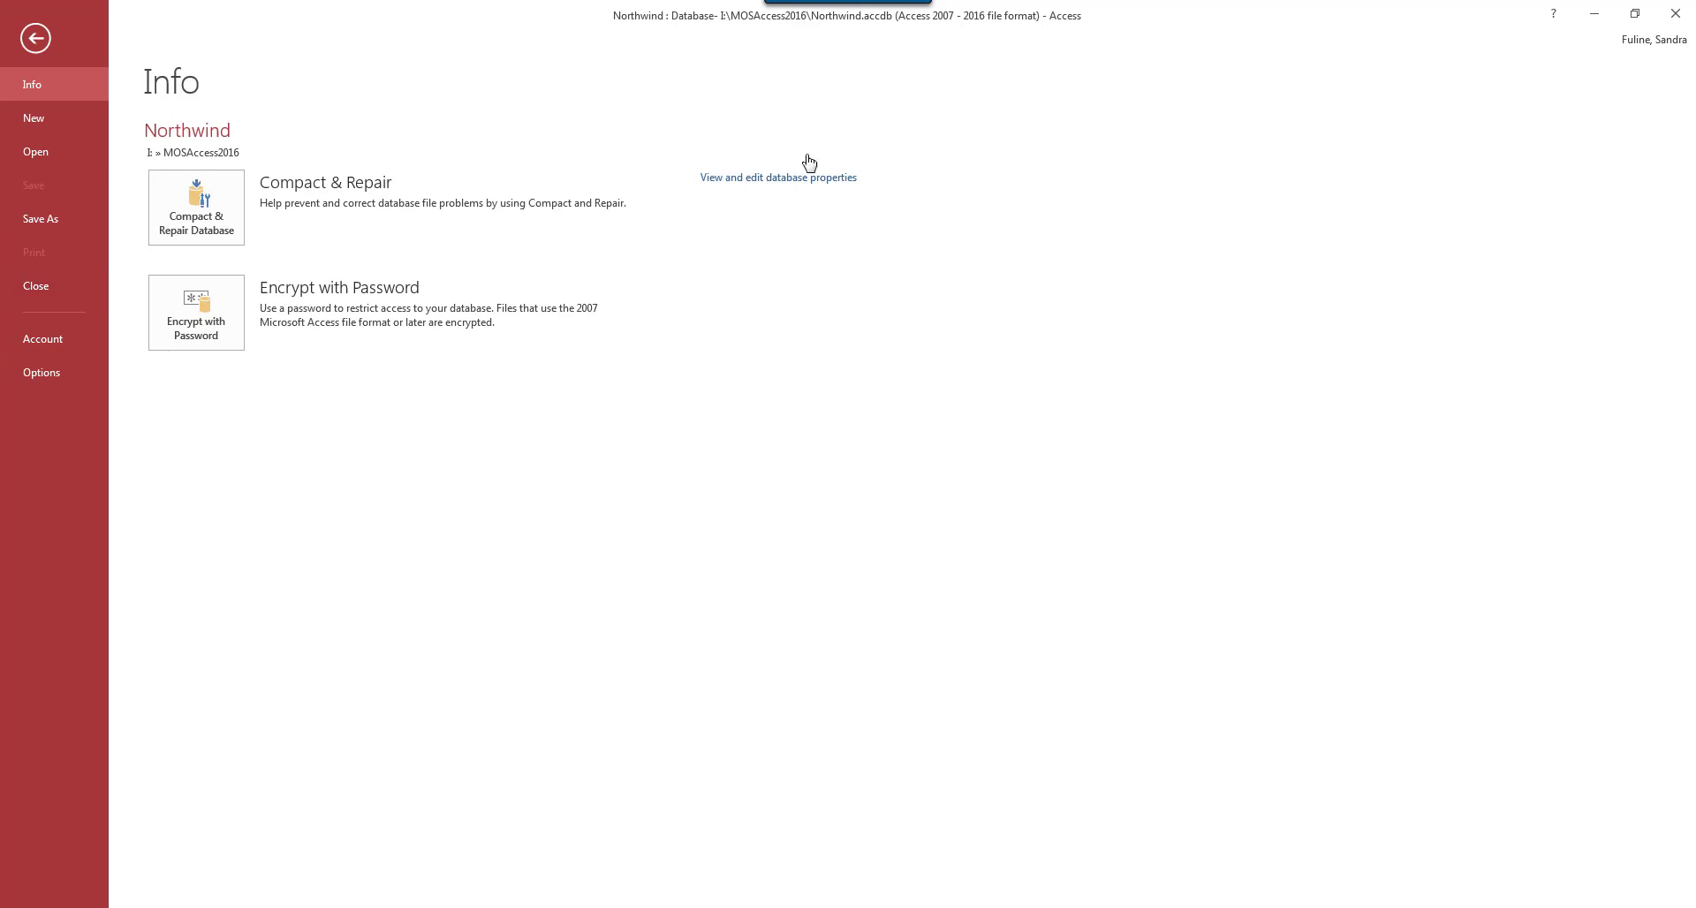
left_click(38, 279)
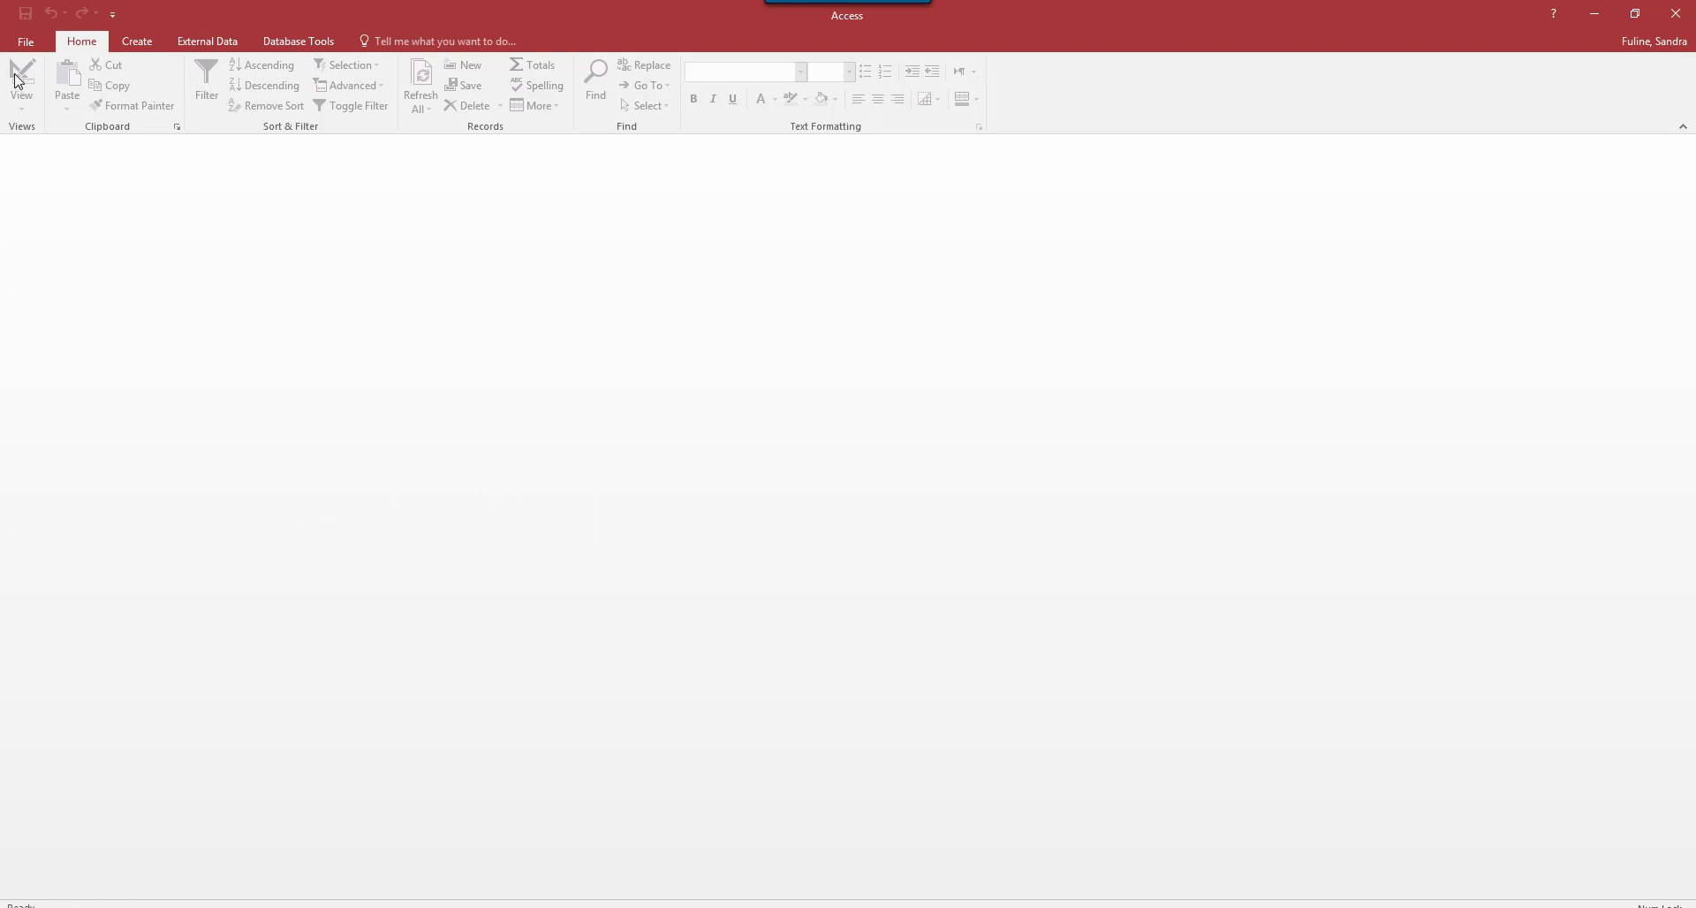
- Start a new blank desktop database with the file name MOSDatabase
left_click(25, 42)
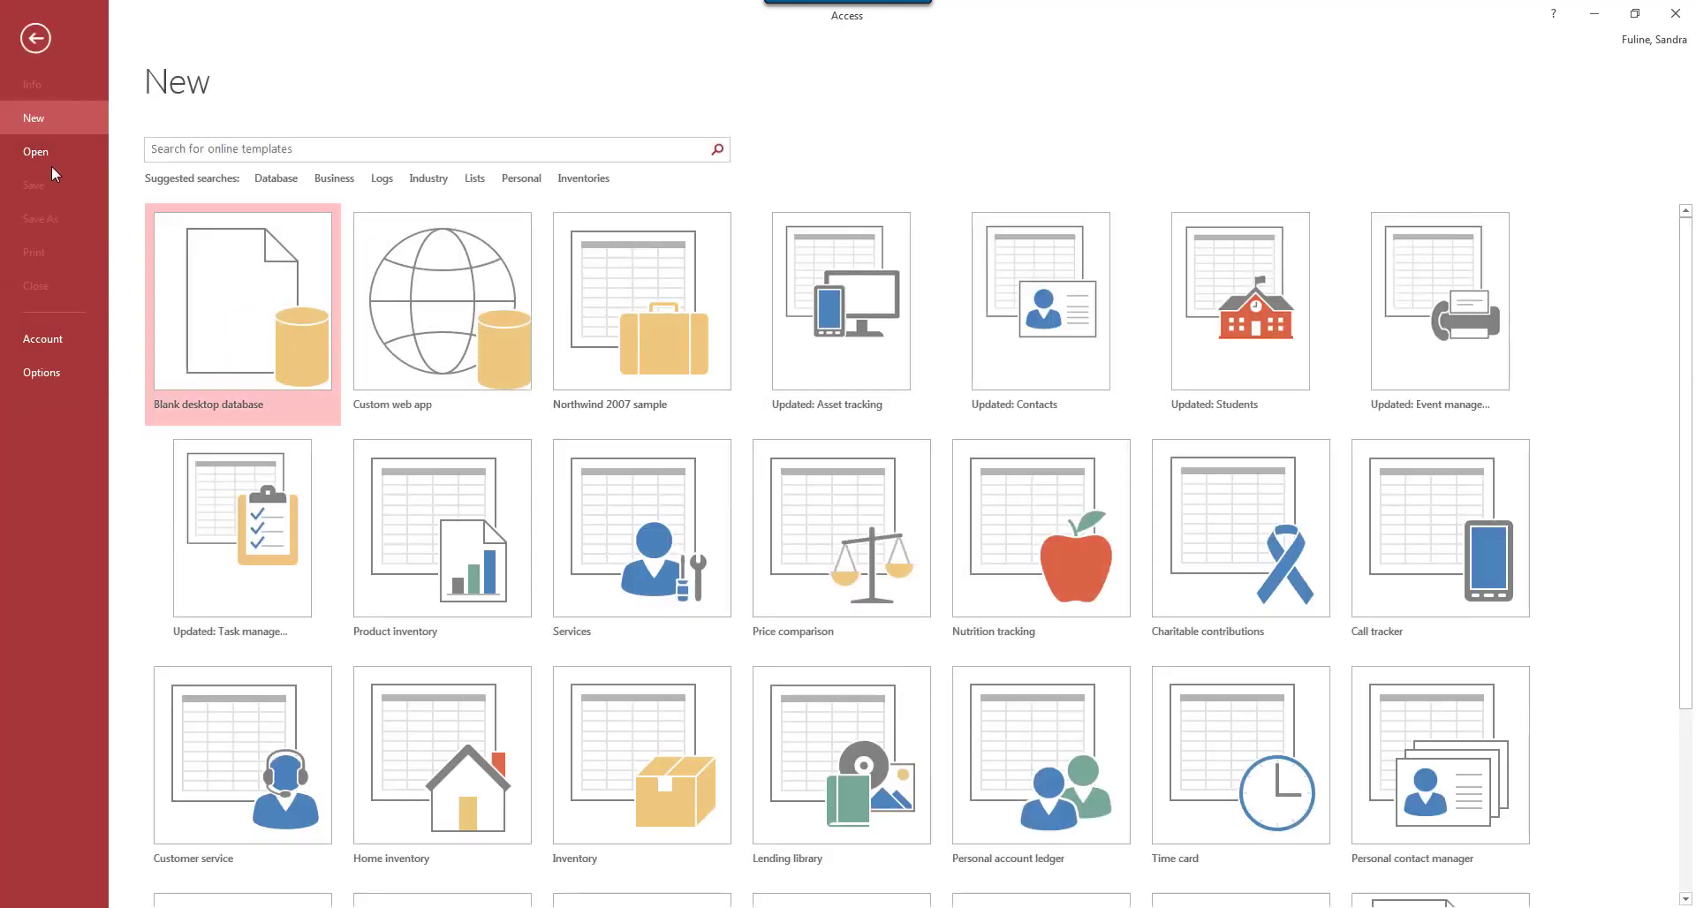
left_click(230, 336)
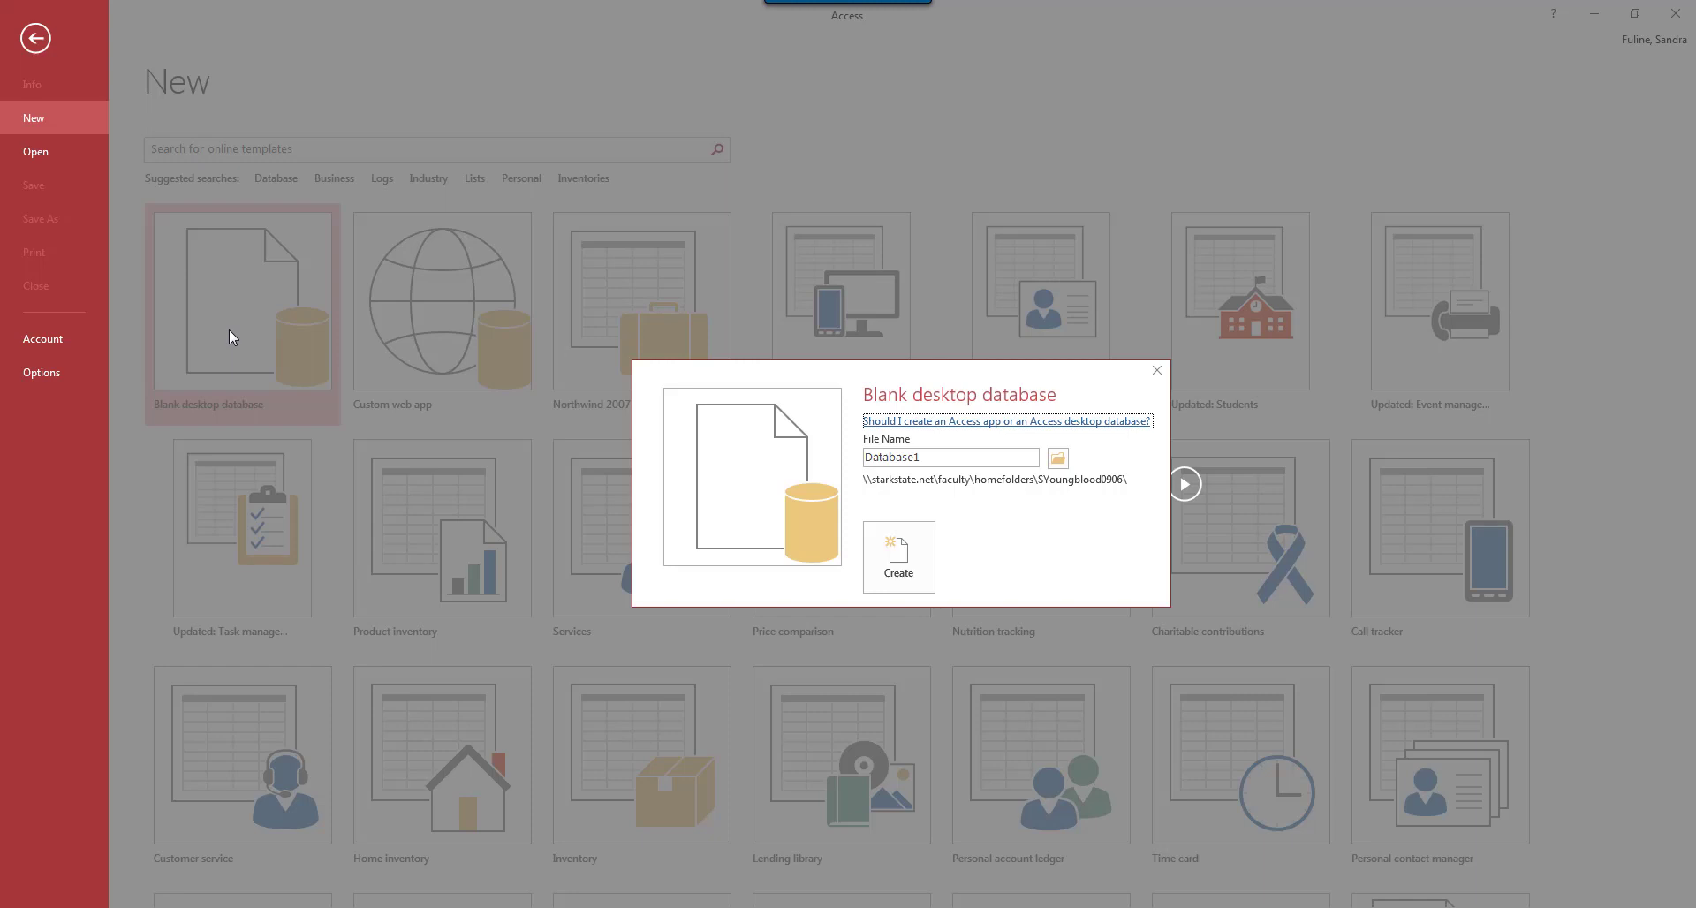
left_click(970, 456)
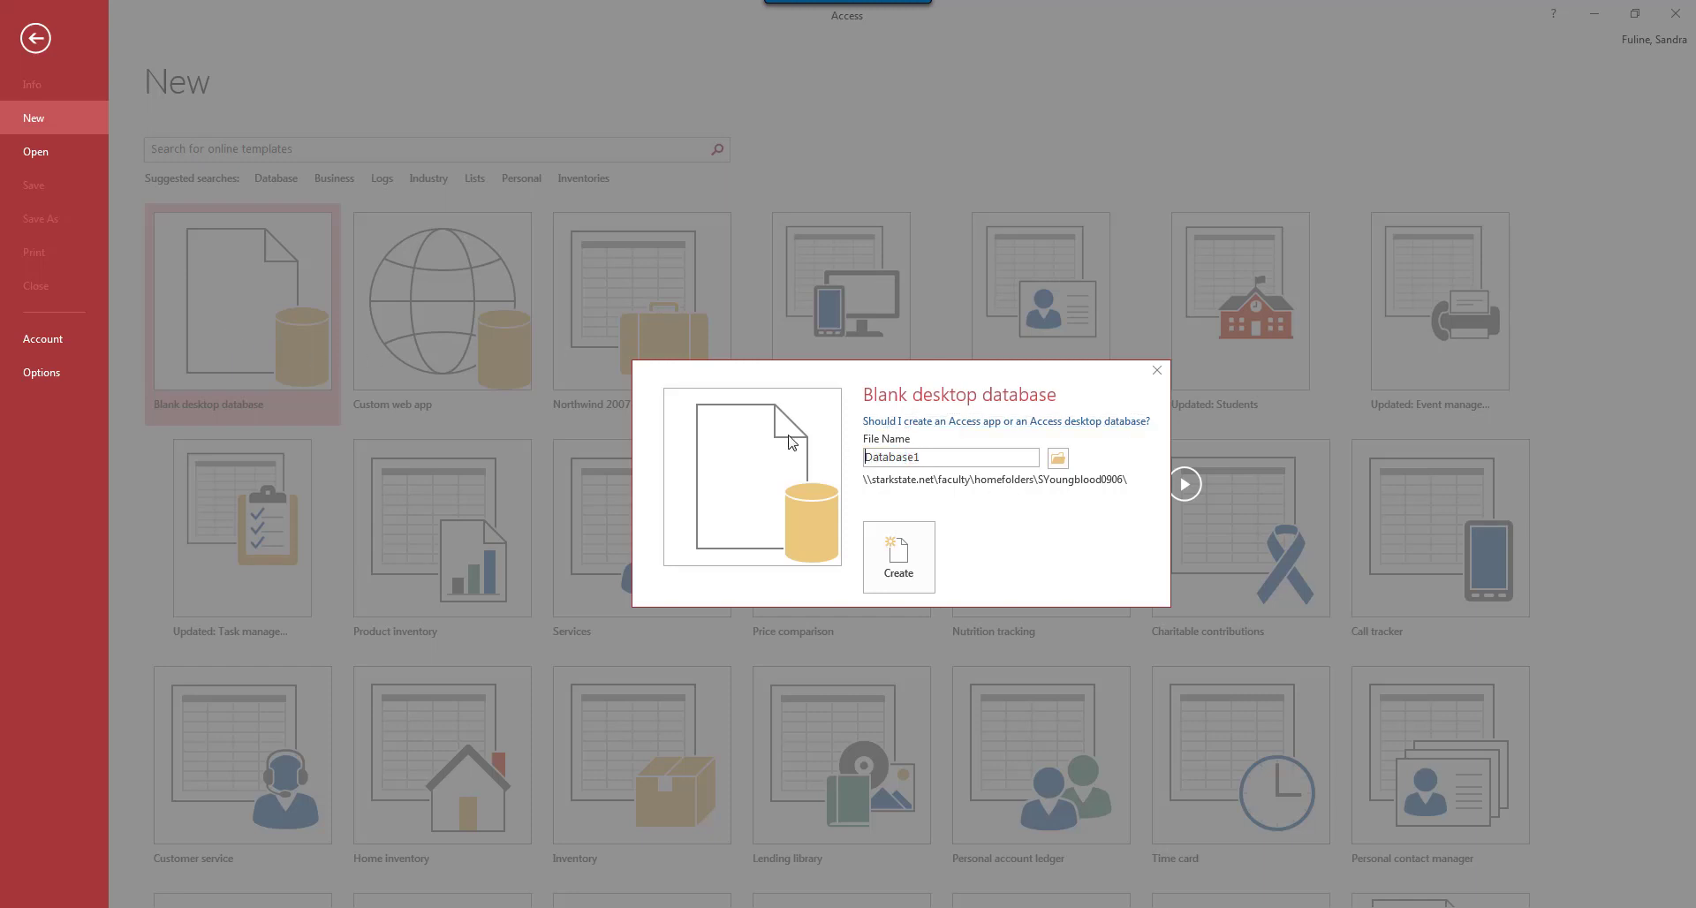
double_click(970, 456)
type("MOSDatabase")
- Create MOSDatabase in the MOSAccess2016 folder on the MAIN FLASH (I:) drive and close its empty starter table
left_click(1057, 459)
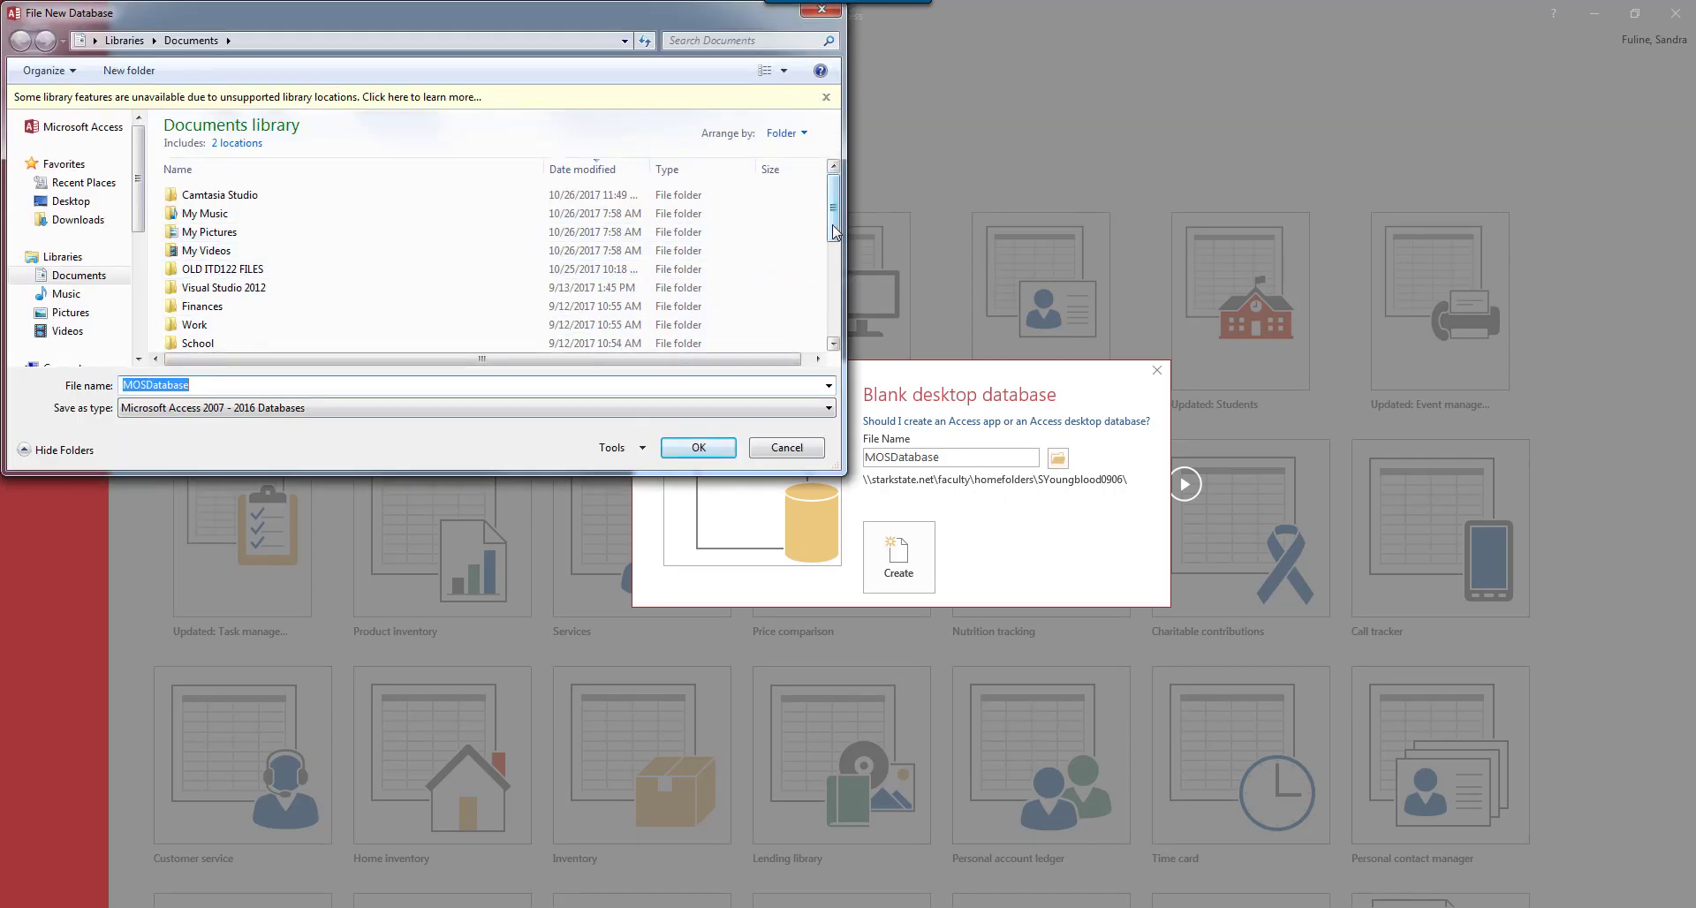
mouse_move(833, 229)
left_mouse_down()
mouse_move(820, 311)
mouse_move(811, 254)
left_mouse_up()
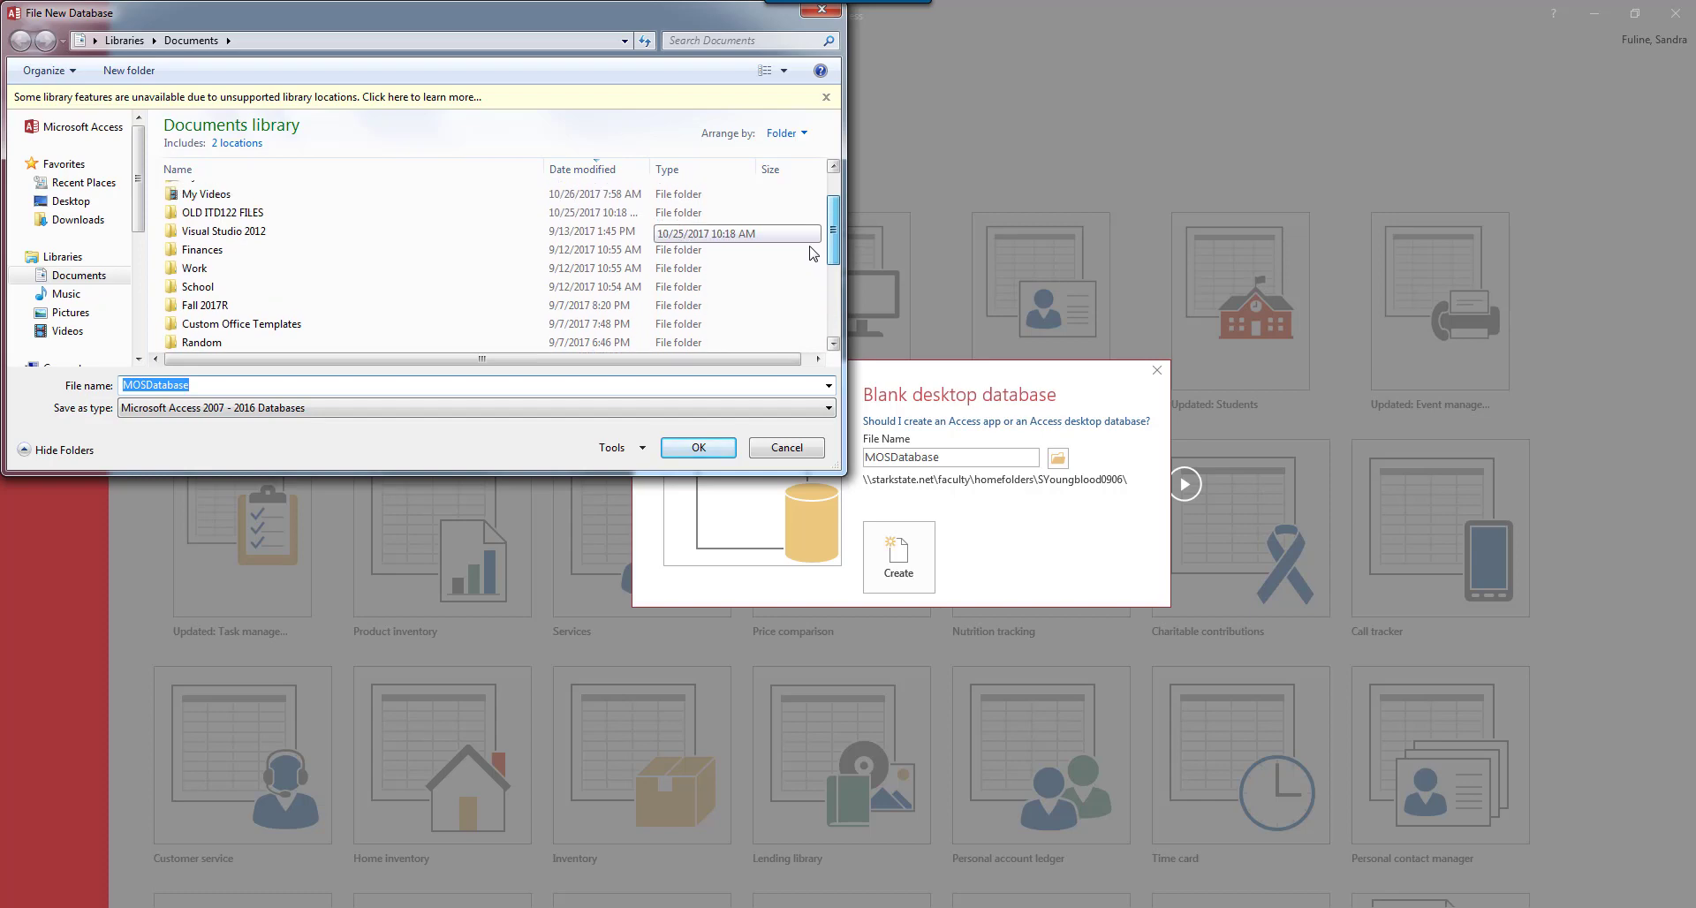
left_click_drag(138, 218, 150, 302)
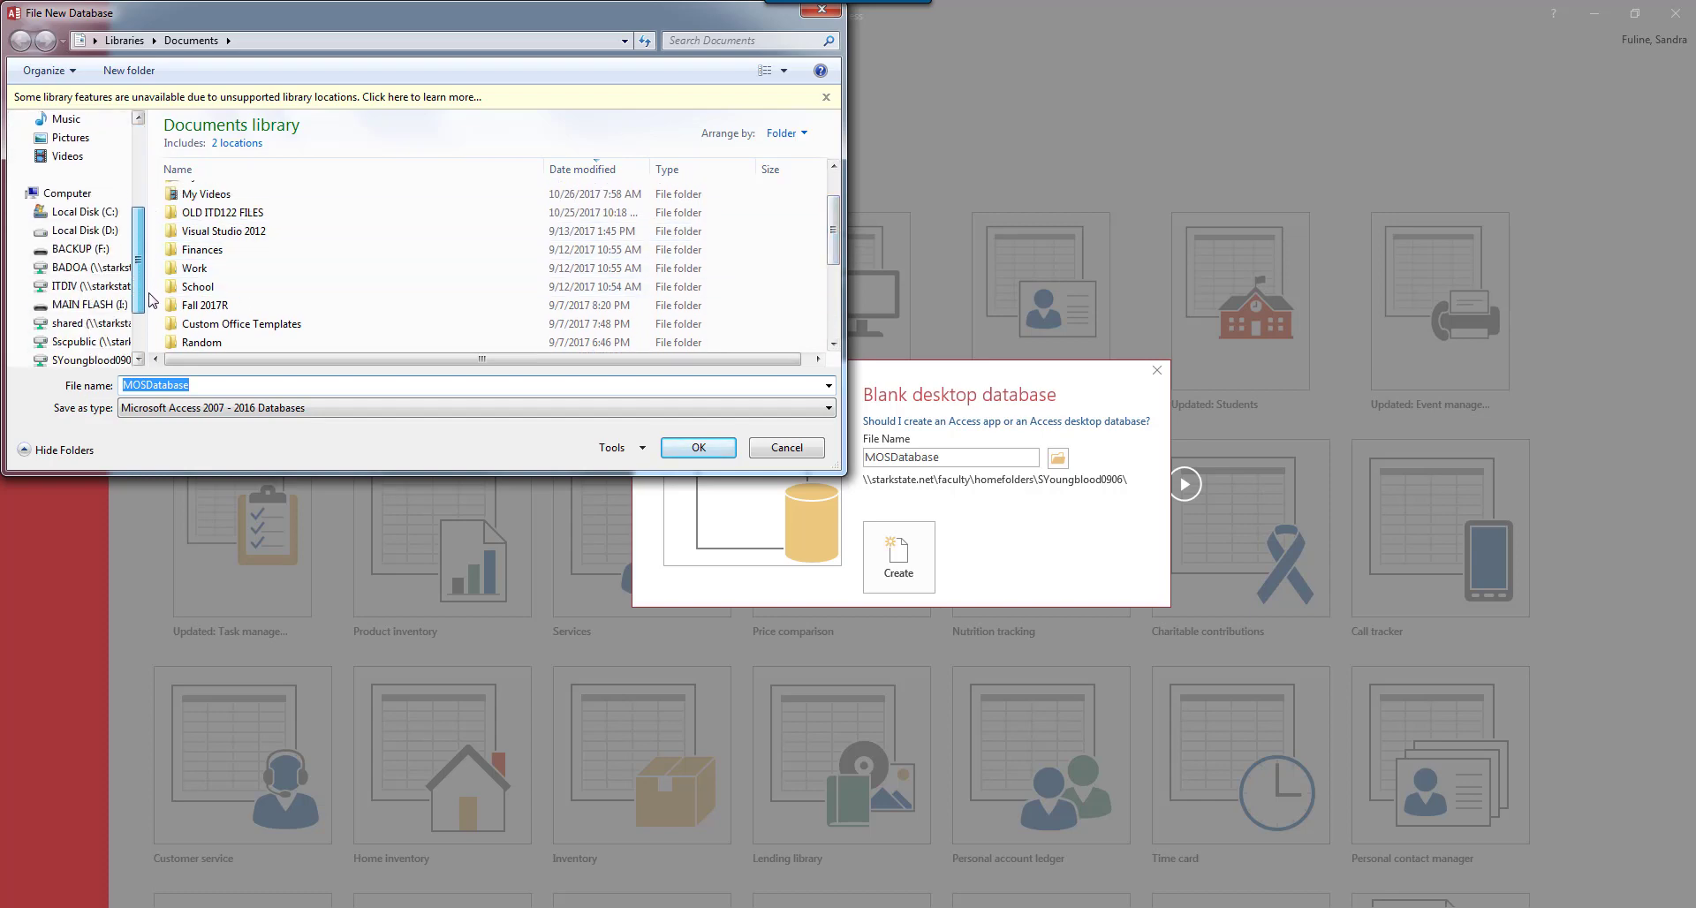
left_click(84, 304)
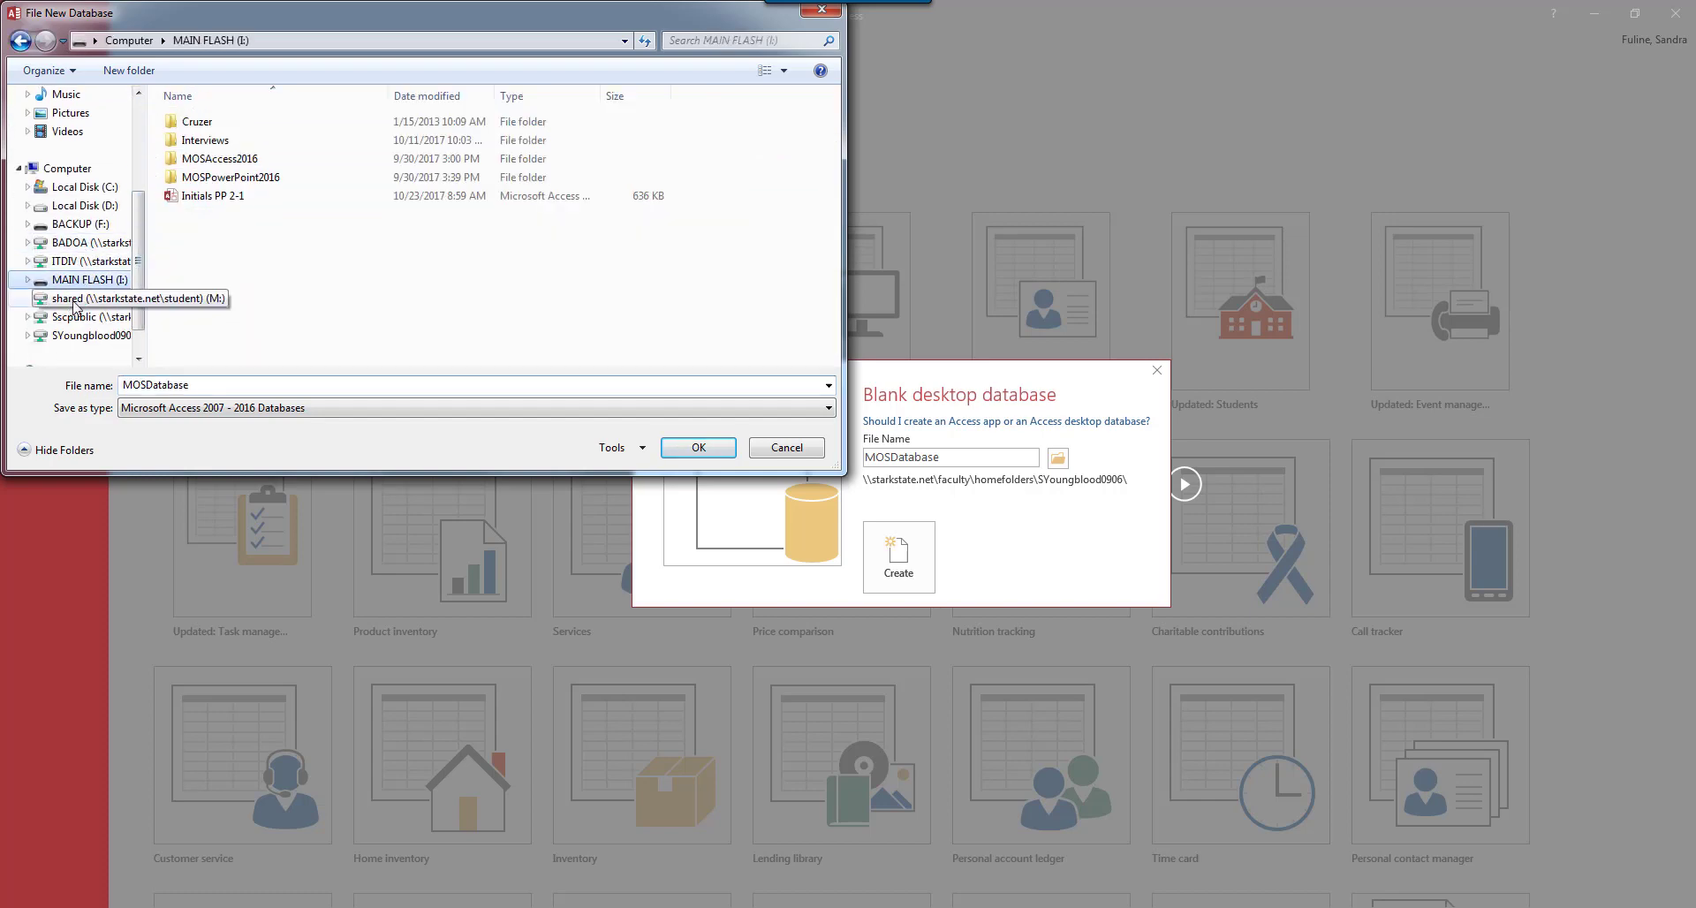
double_click(221, 159)
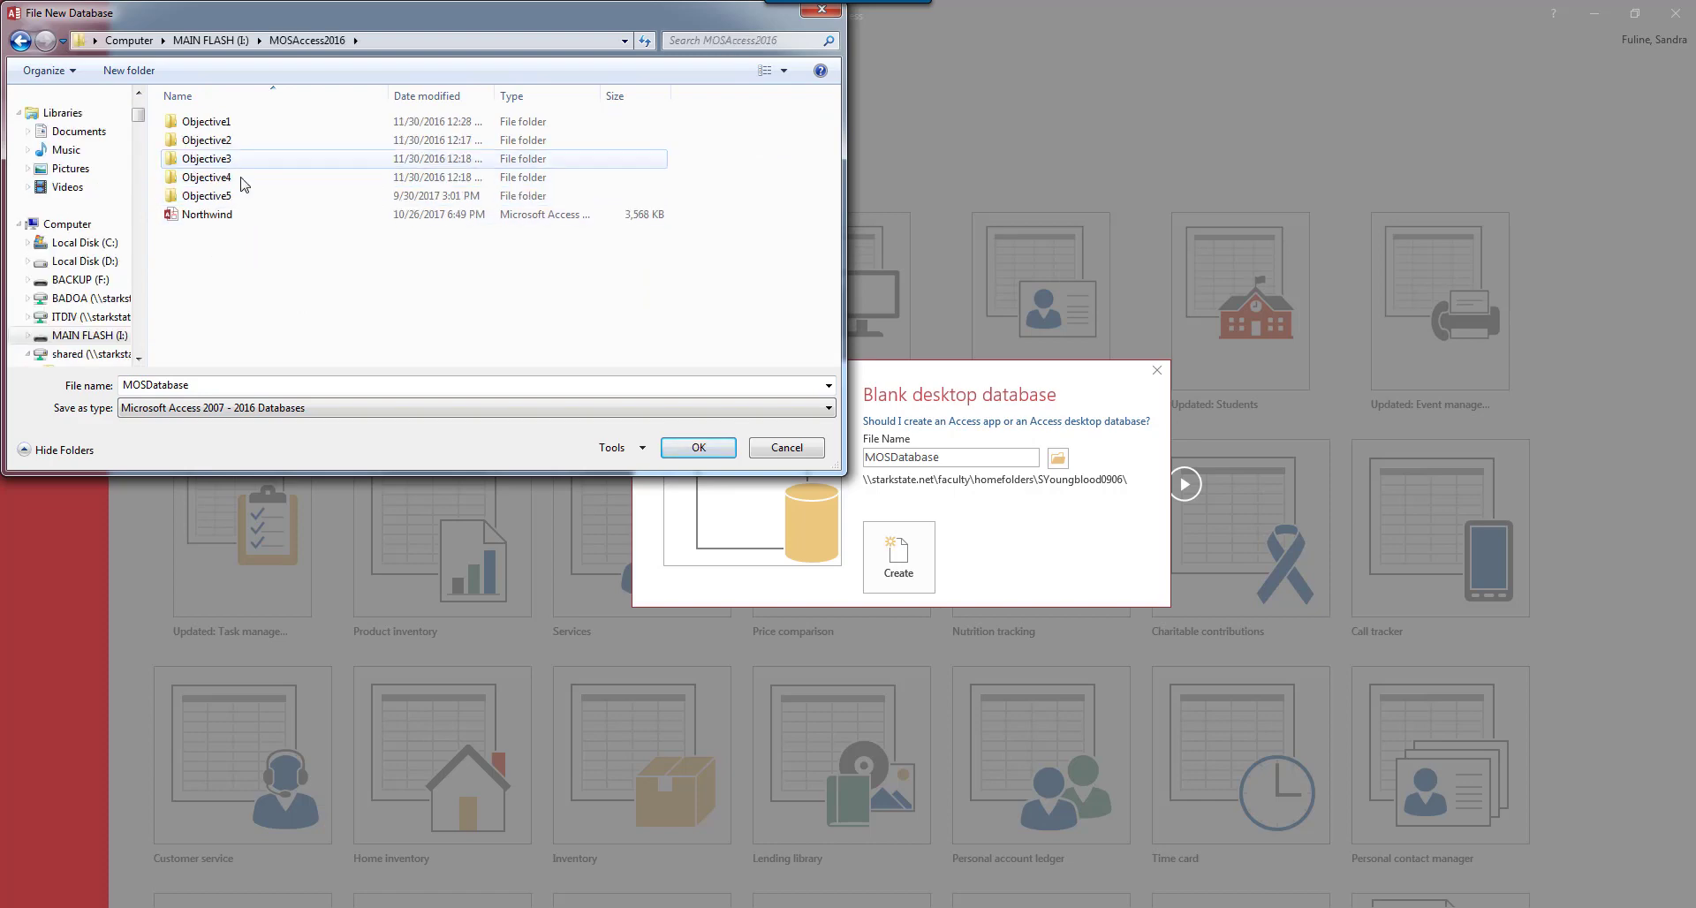
left_click(698, 450)
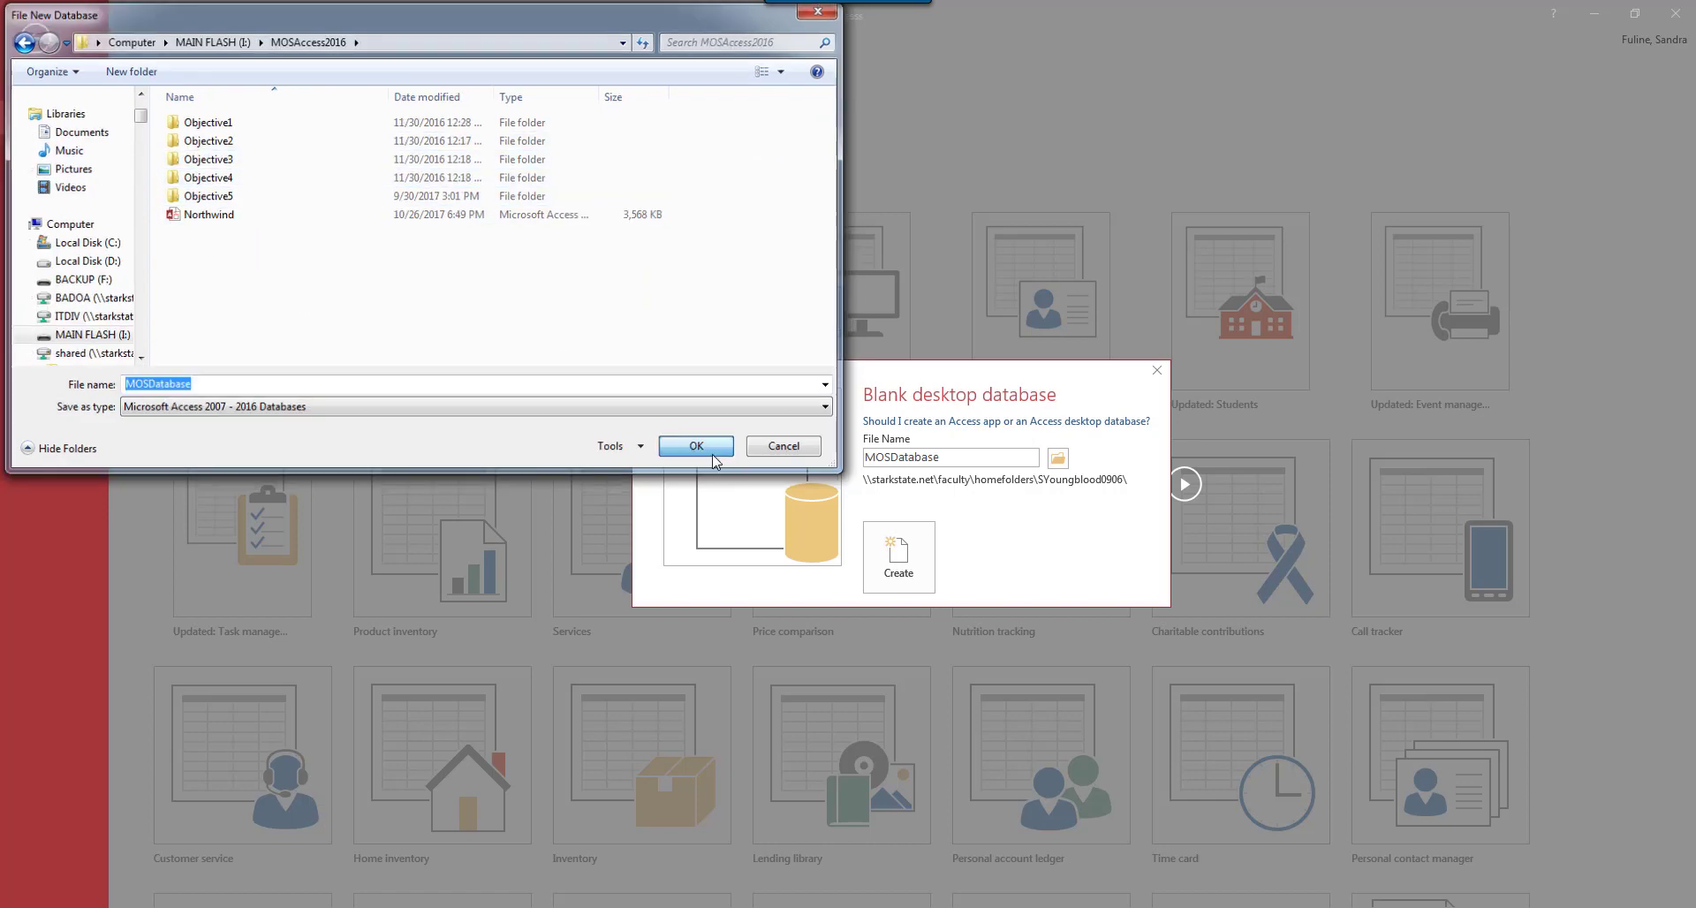
left_click(898, 556)
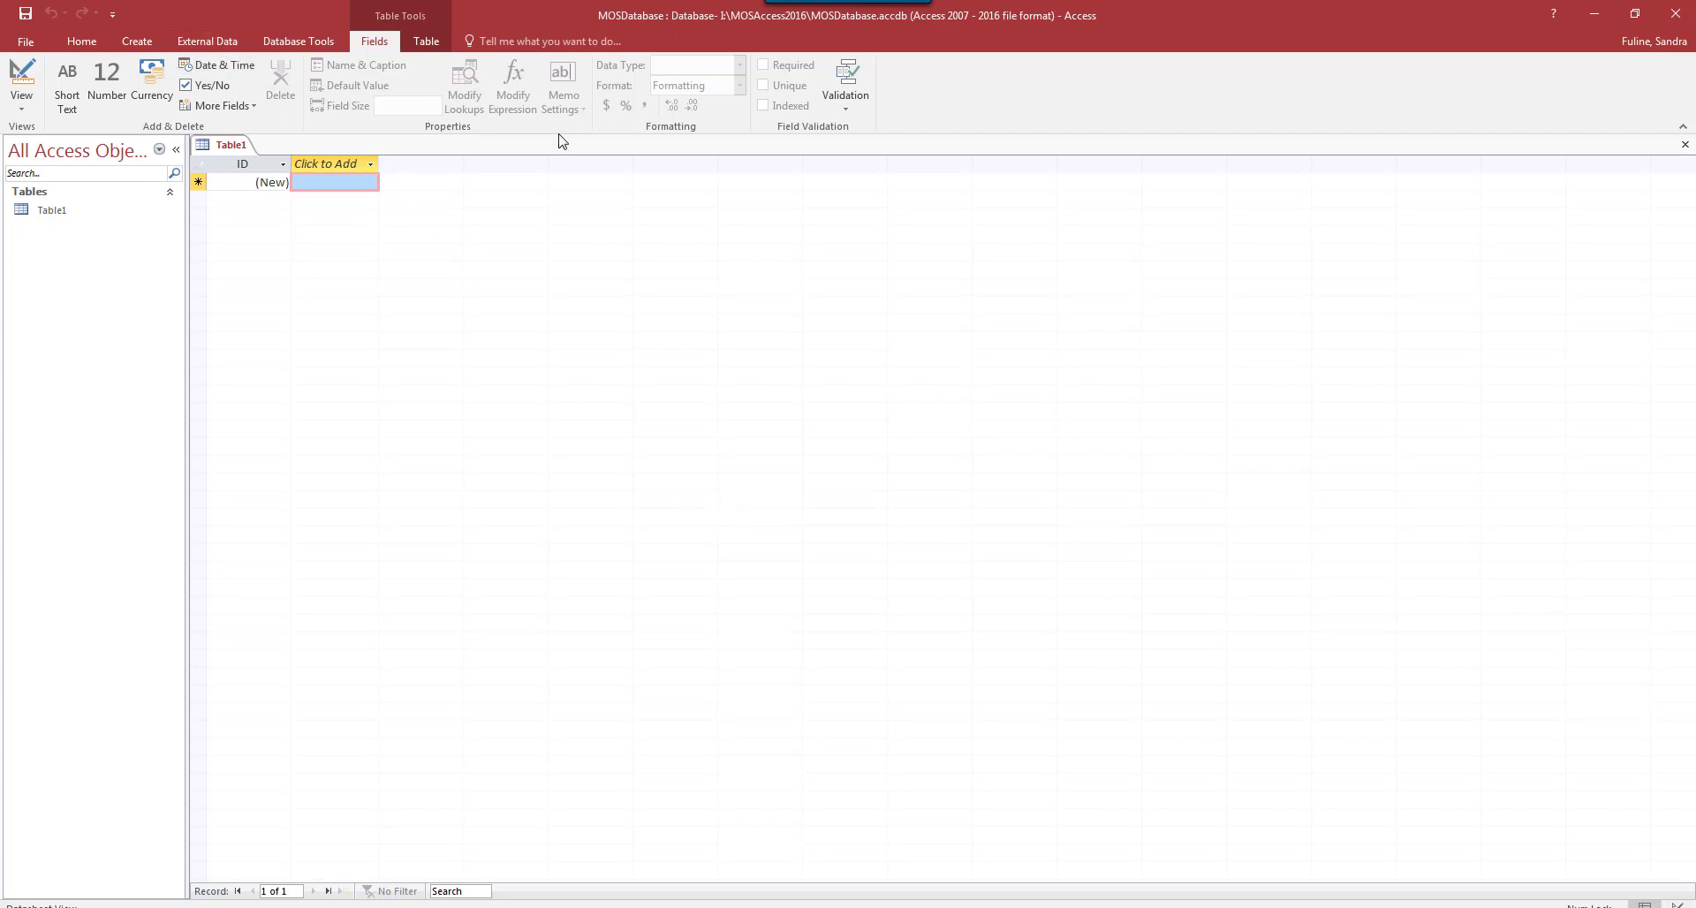
left_click(1685, 144)
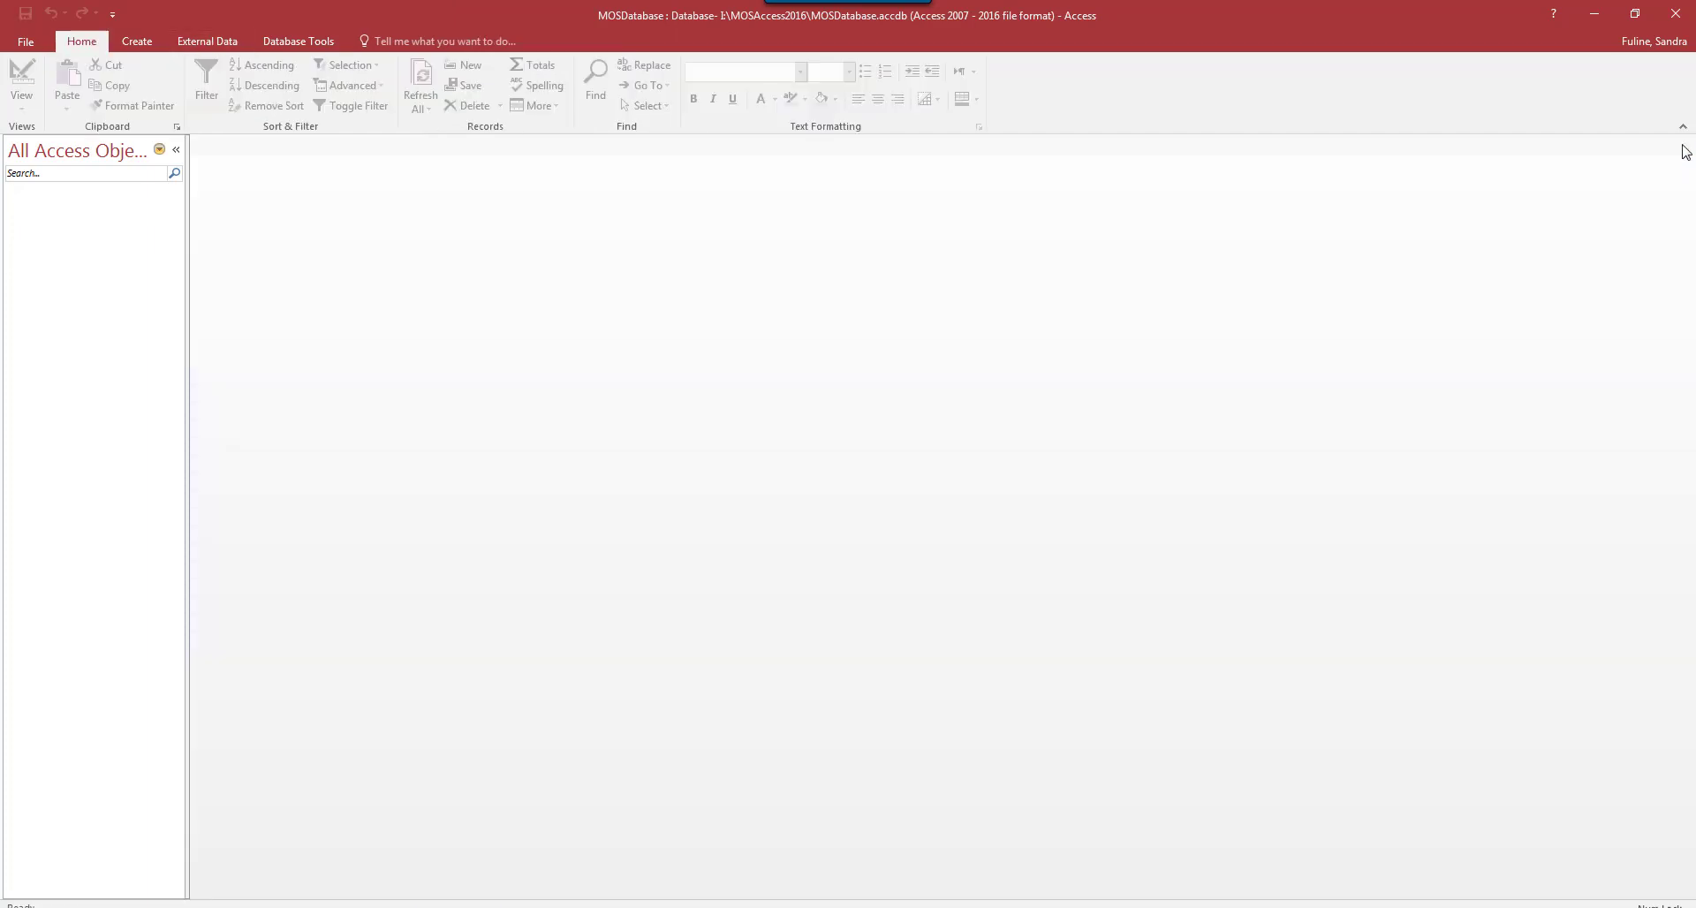
- Start an external data import from an Access database and choose Northwind.accdb in the MOSAccess2016 folder as the source
left_click(191, 42)
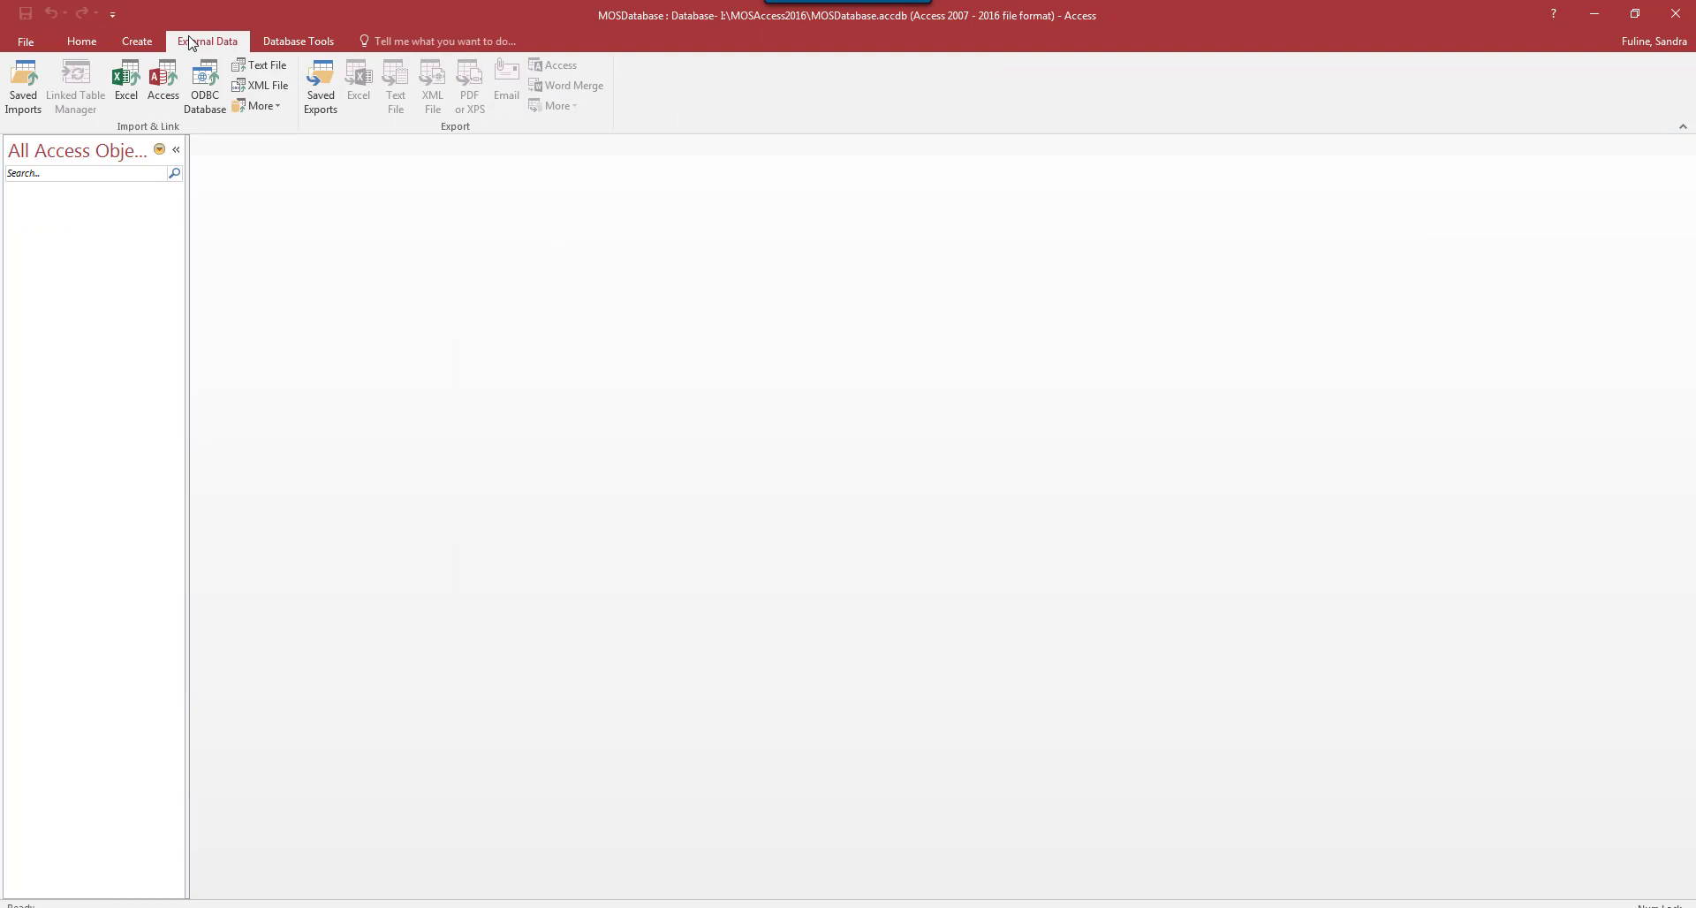
left_click(164, 84)
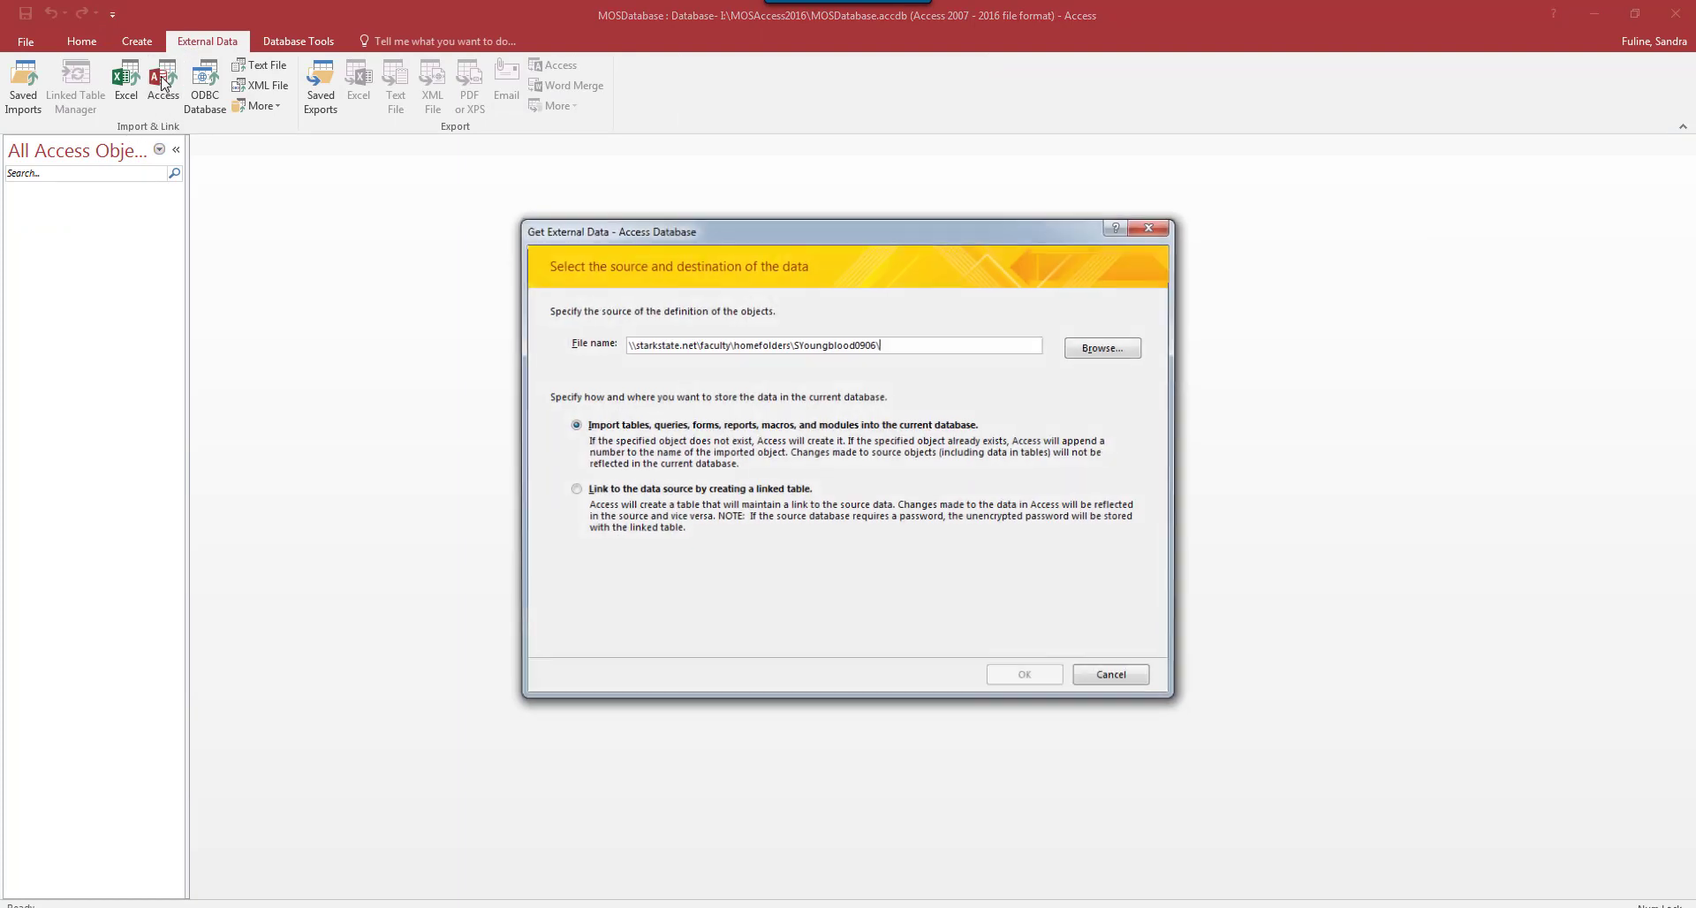
left_click(1106, 348)
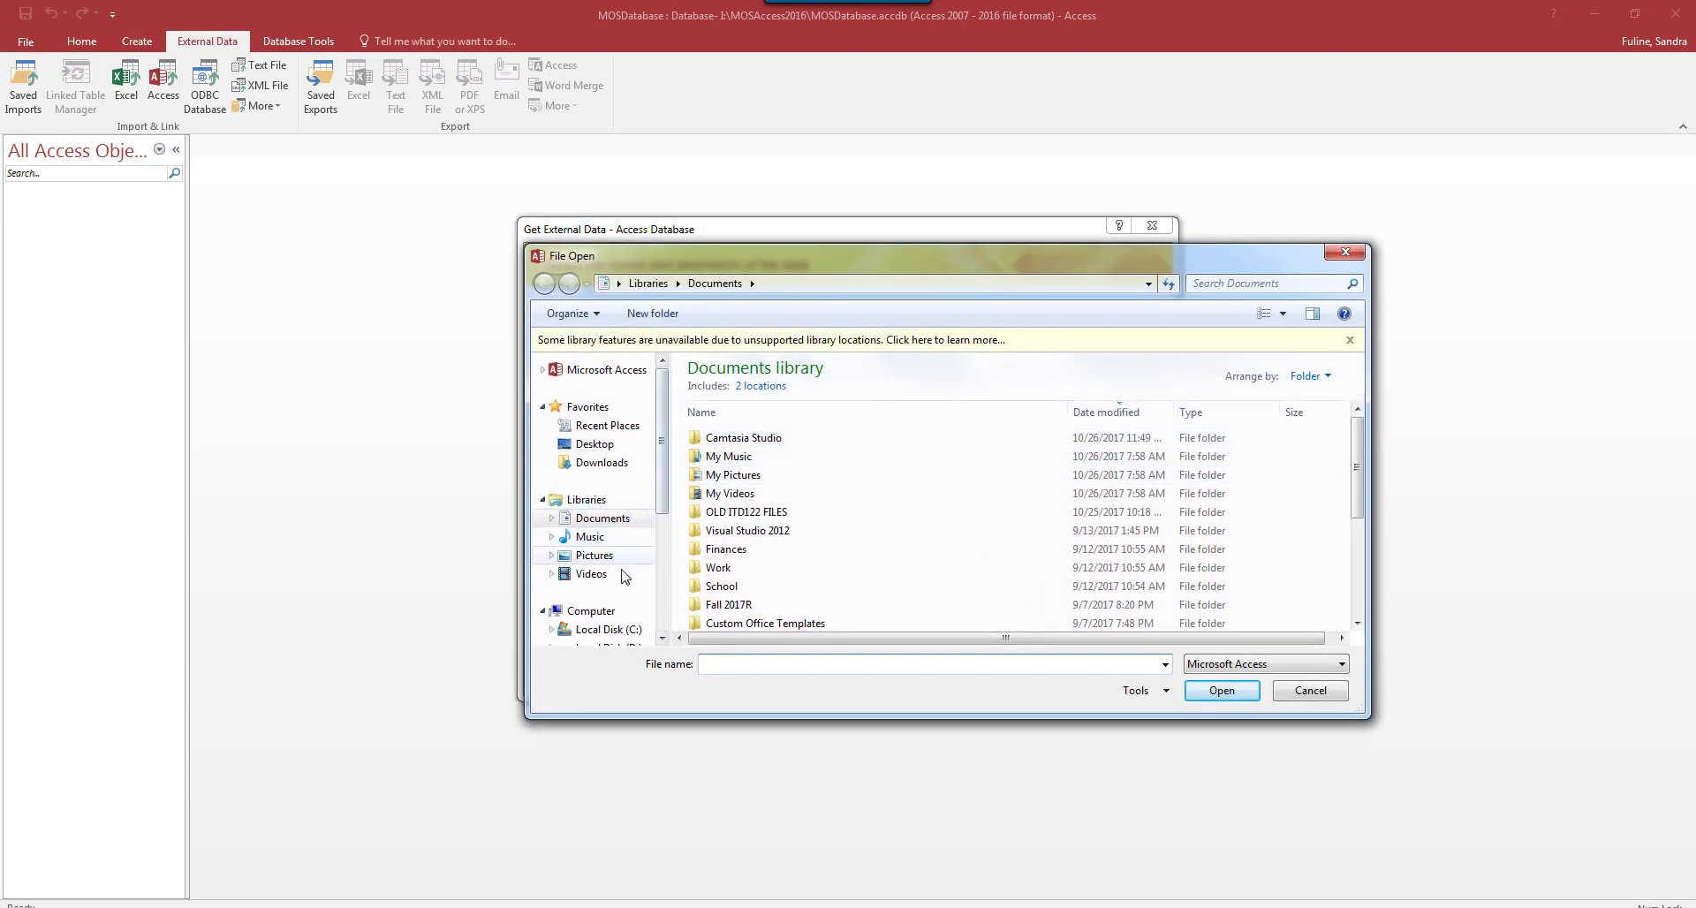
left_click_drag(664, 502, 680, 584)
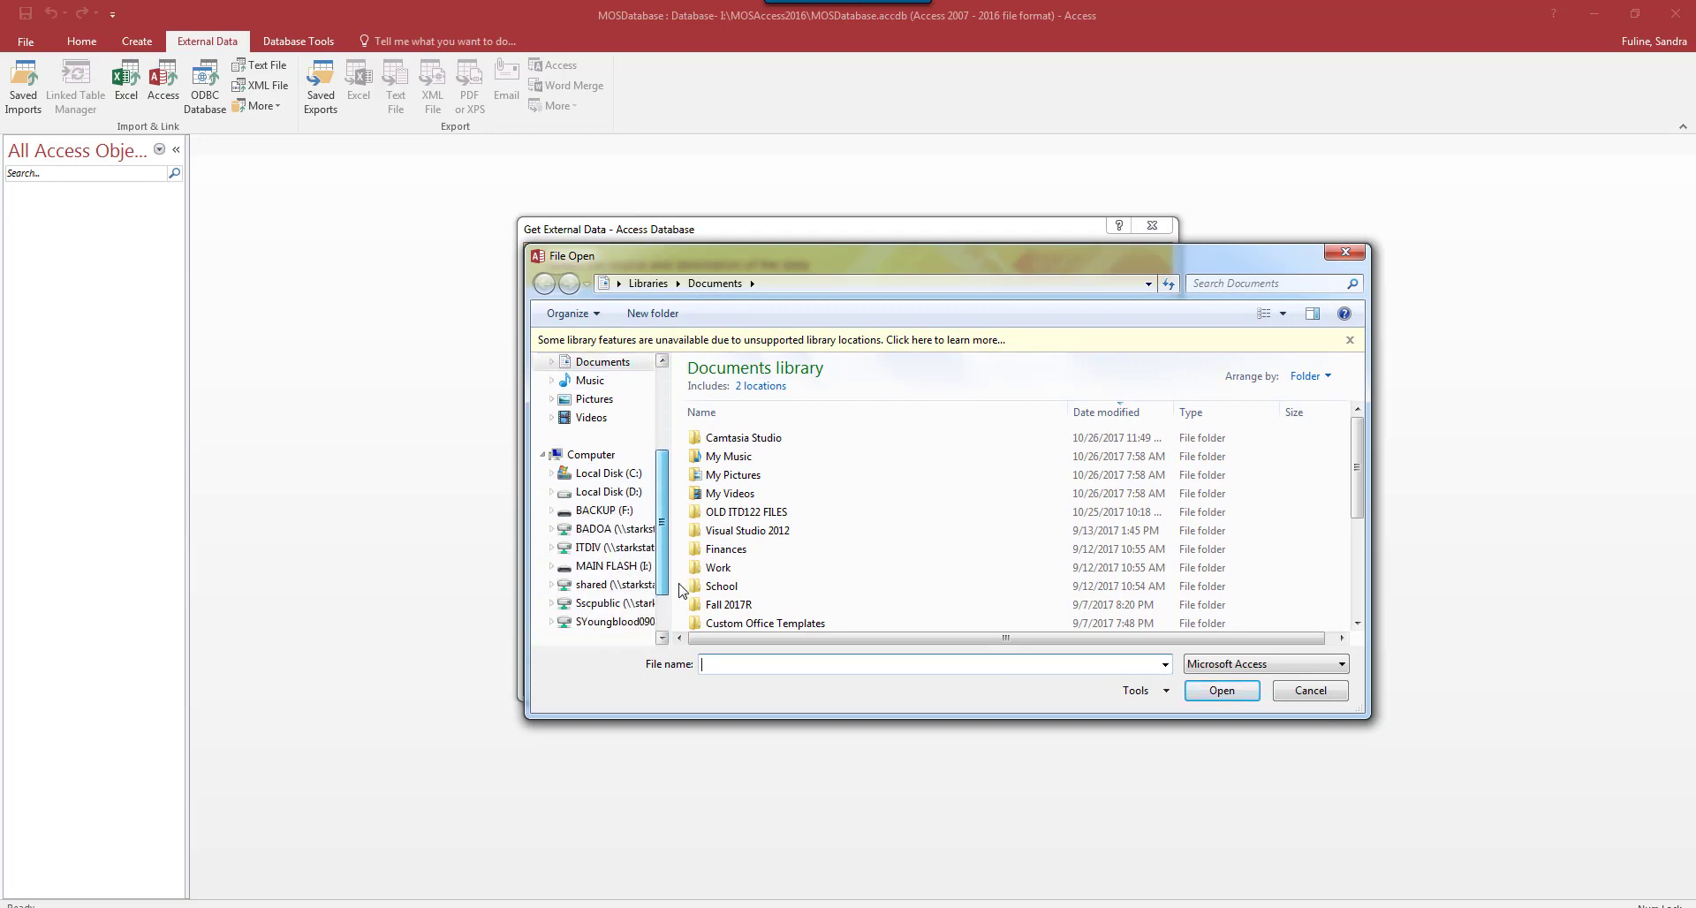
left_click(609, 565)
double_click(742, 403)
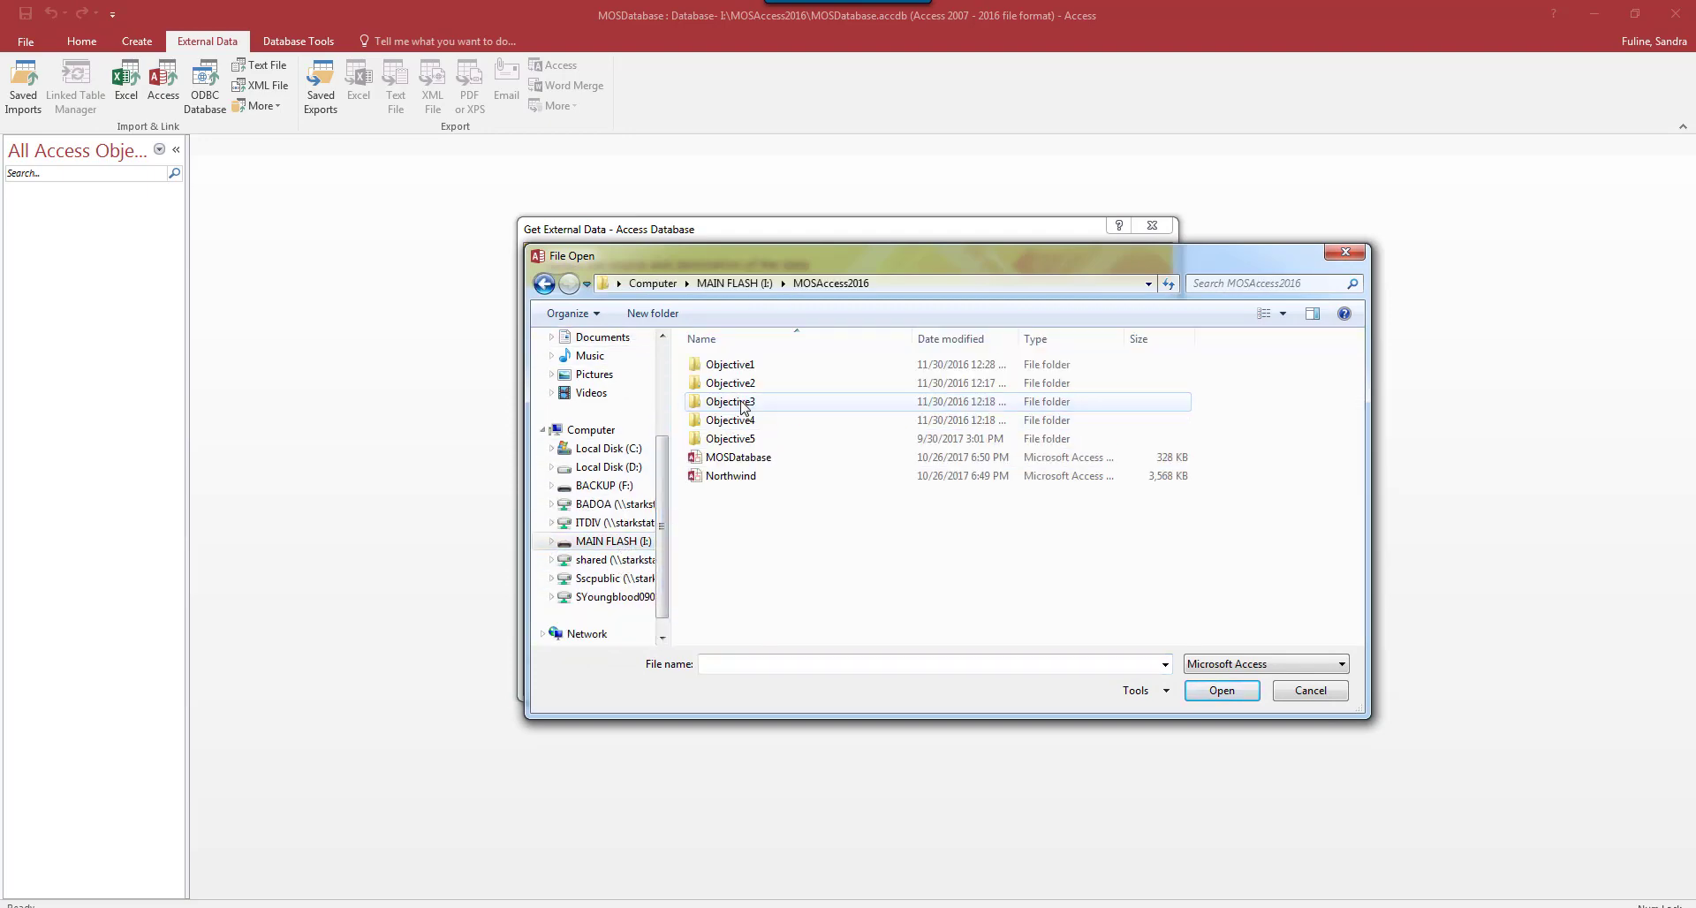
double_click(760, 475)
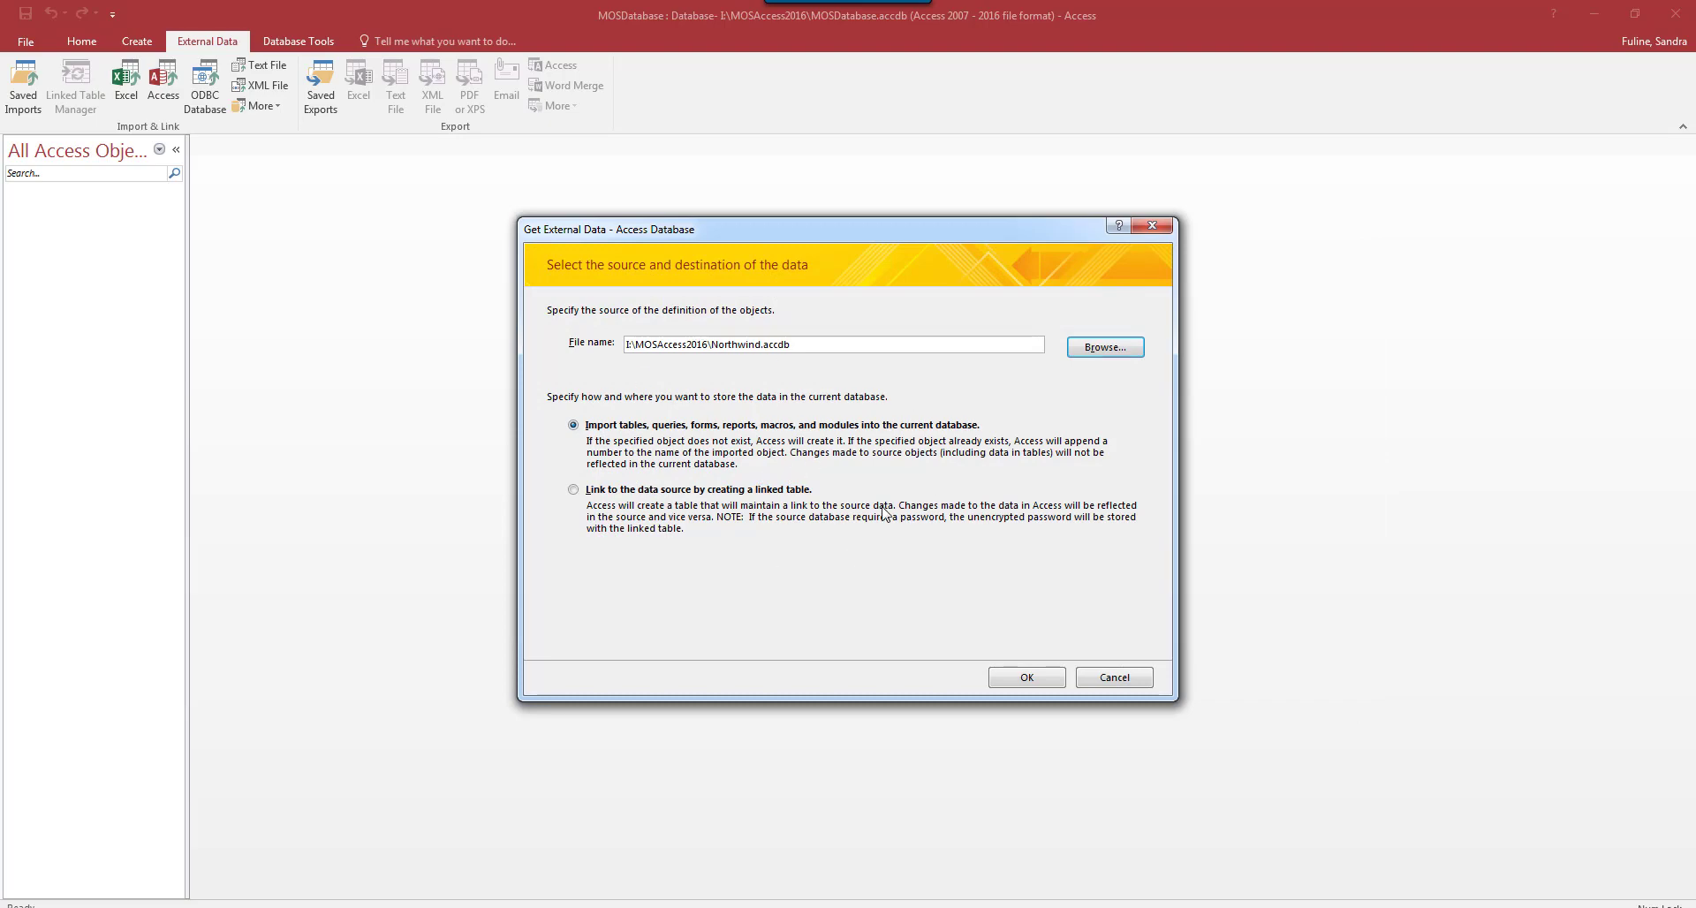
- Import only the definitions of the Customers and Orders tables into the current database, without saving the import steps
left_click(1040, 681)
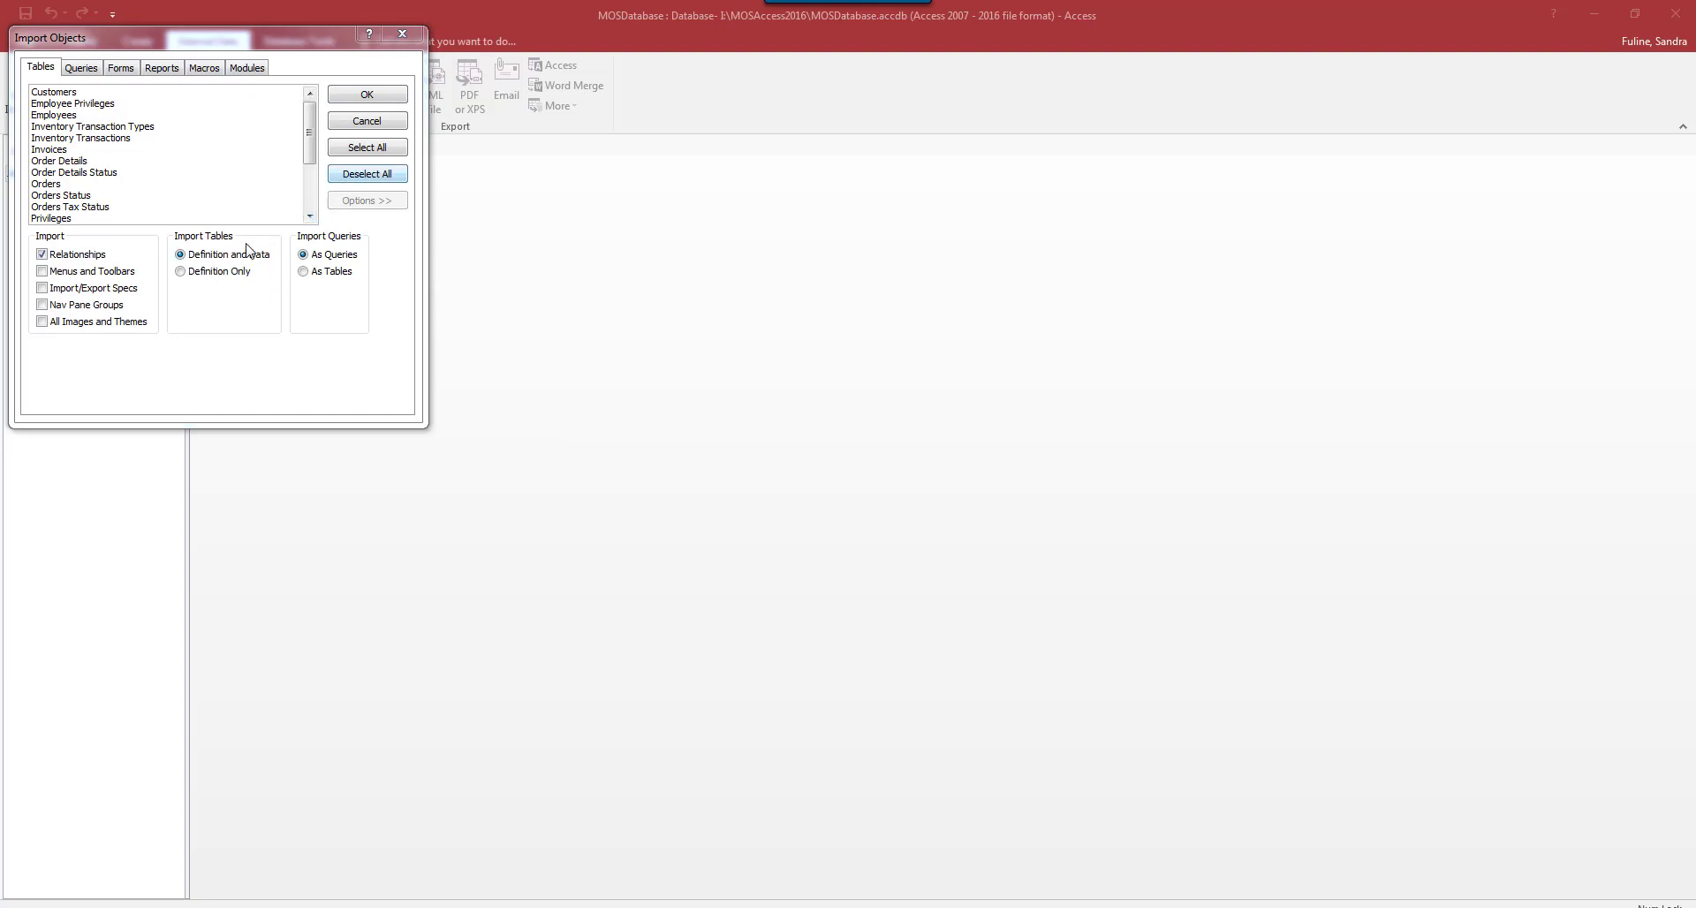
left_click(181, 272)
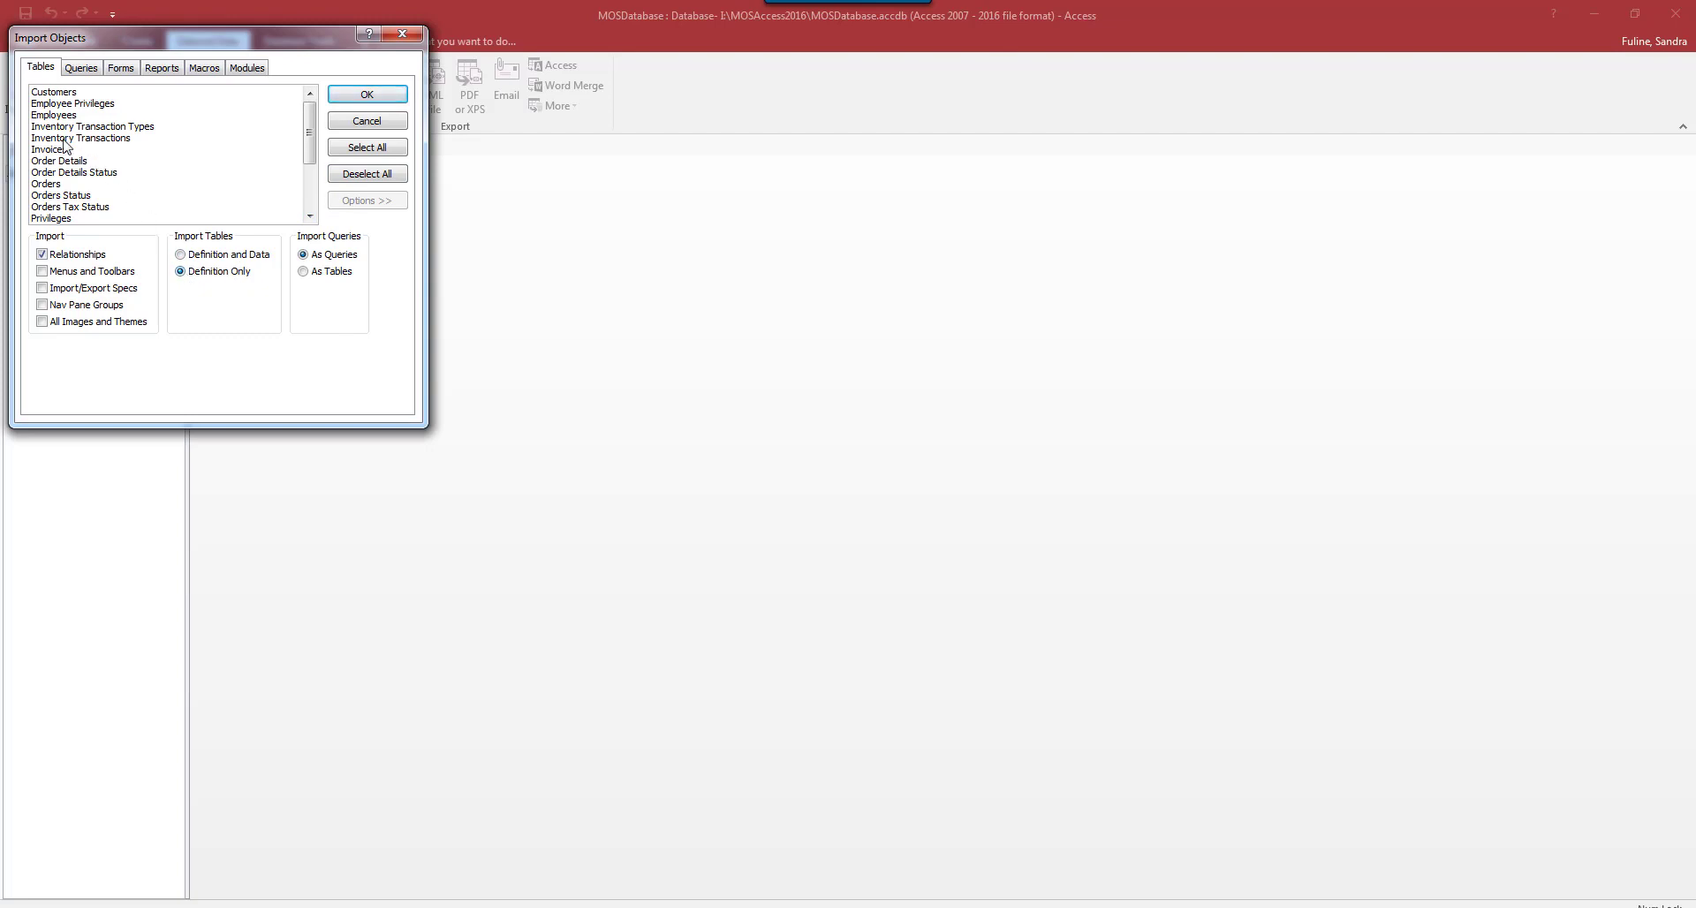
left_click(51, 94)
left_click(69, 117)
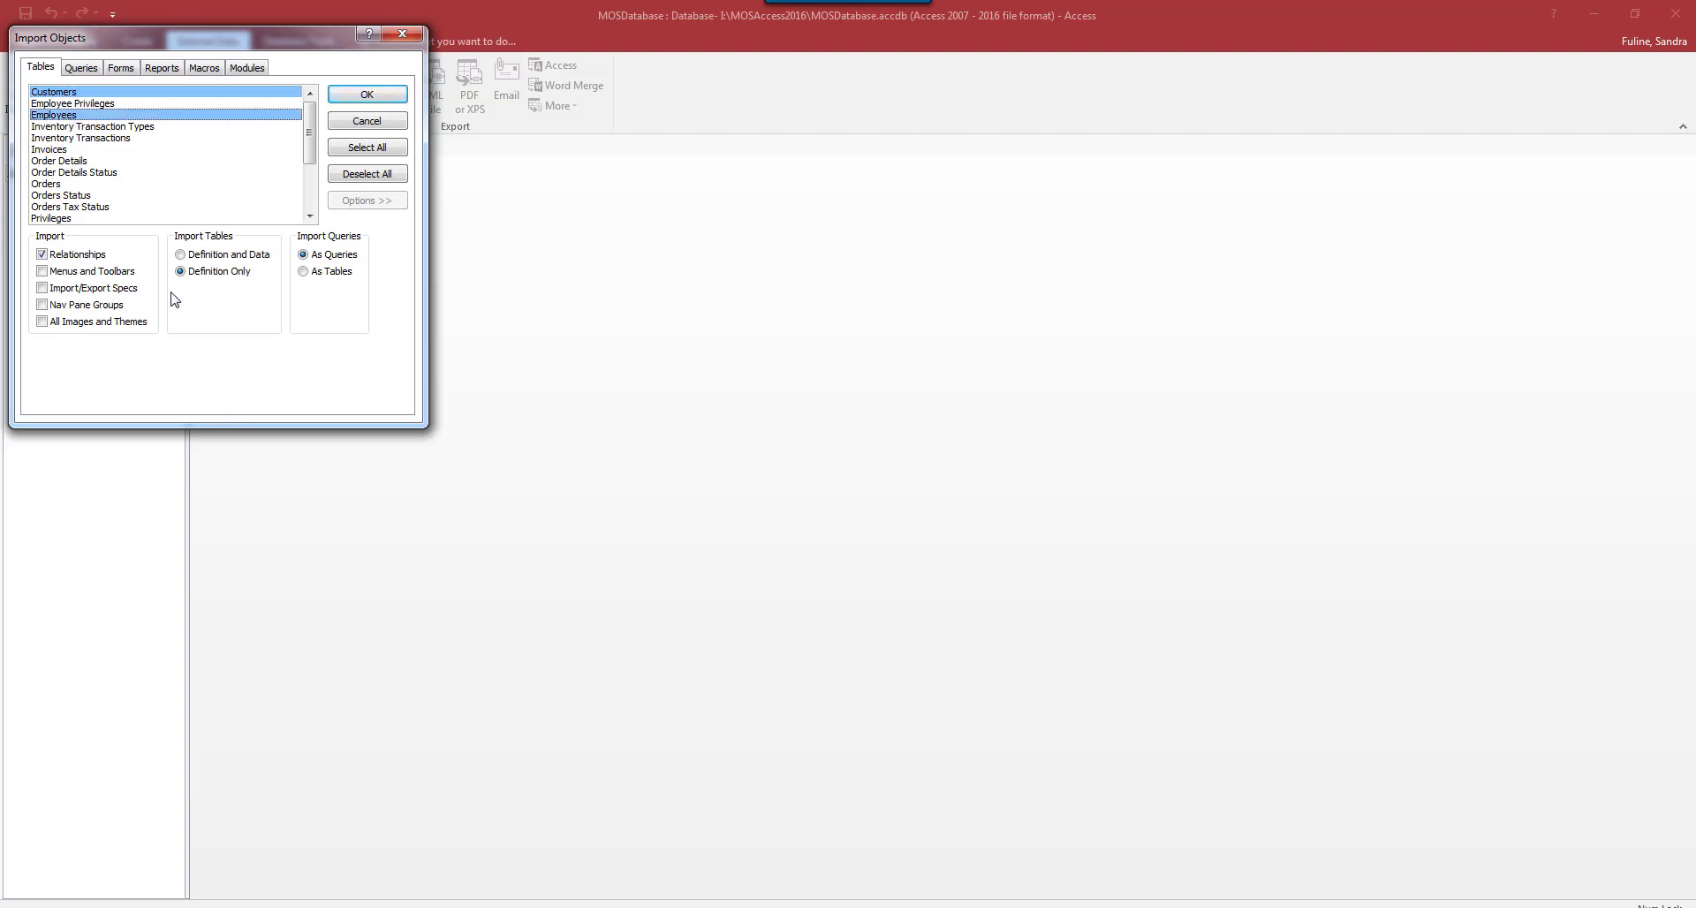
left_click(55, 116)
left_click(55, 184)
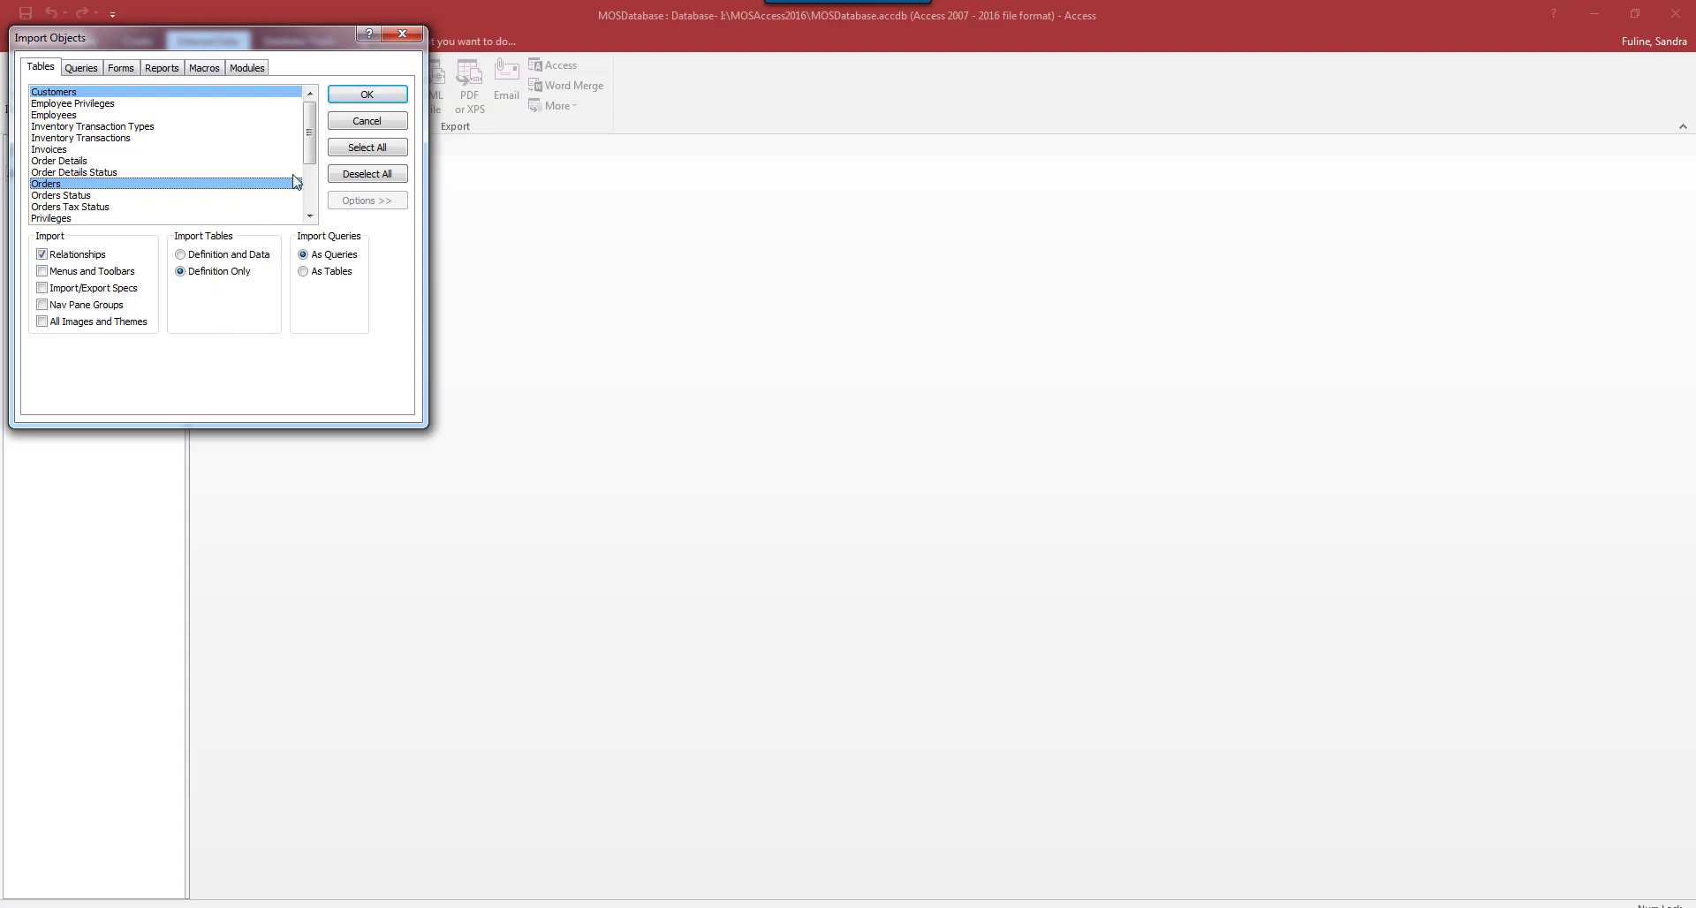
left_click(363, 99)
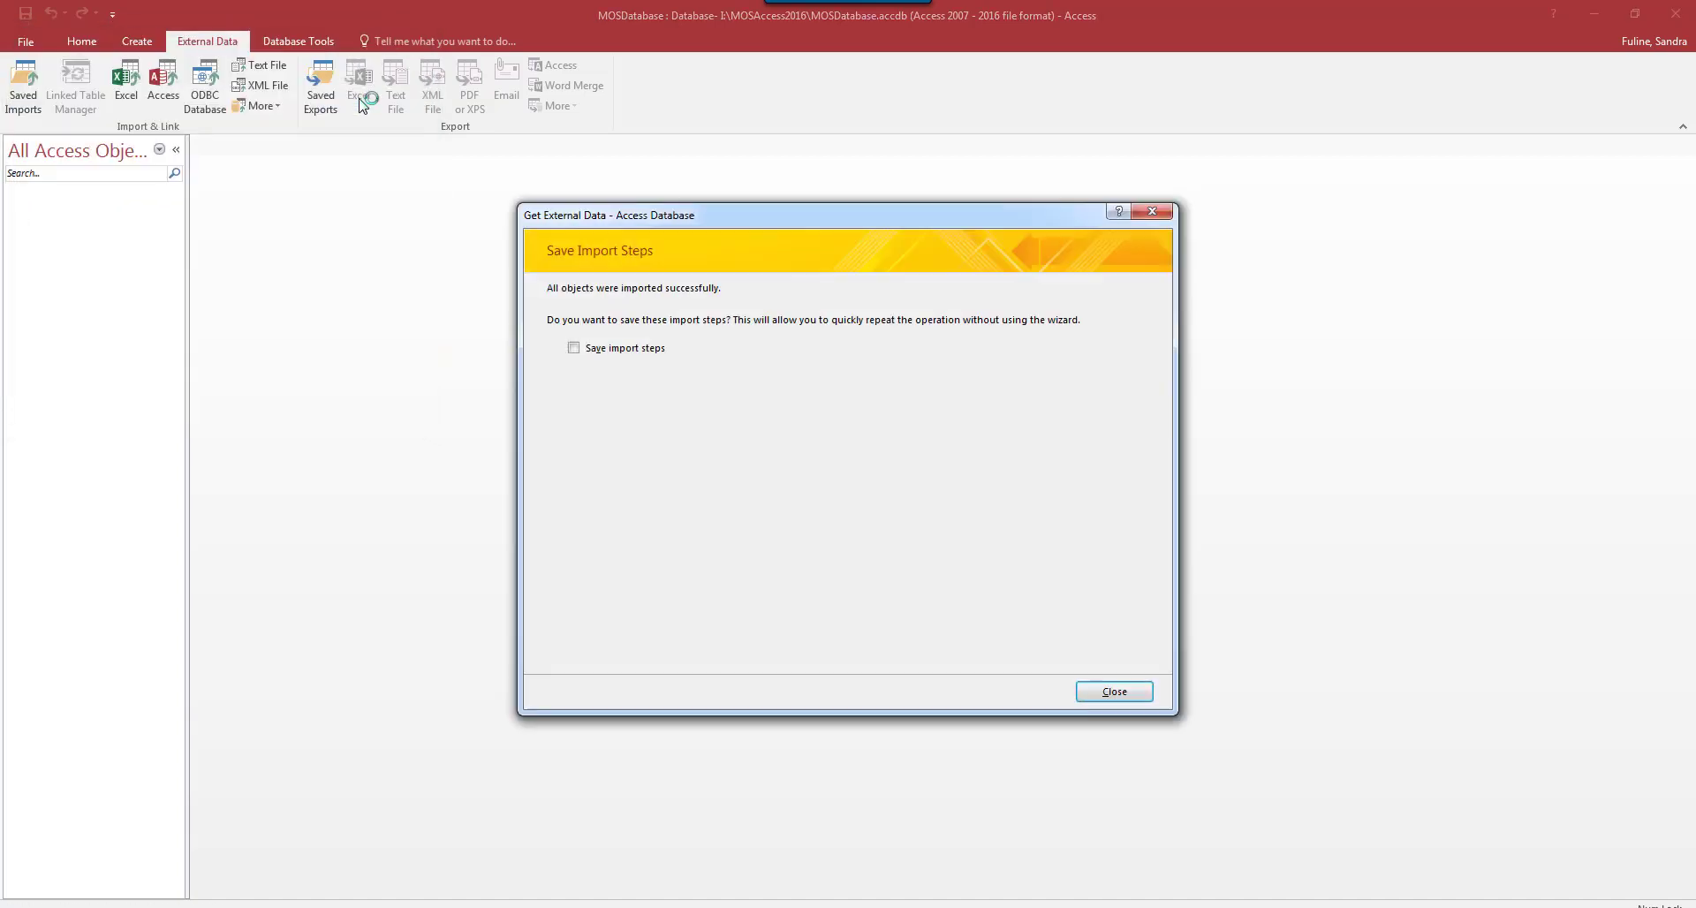
left_click(1114, 692)
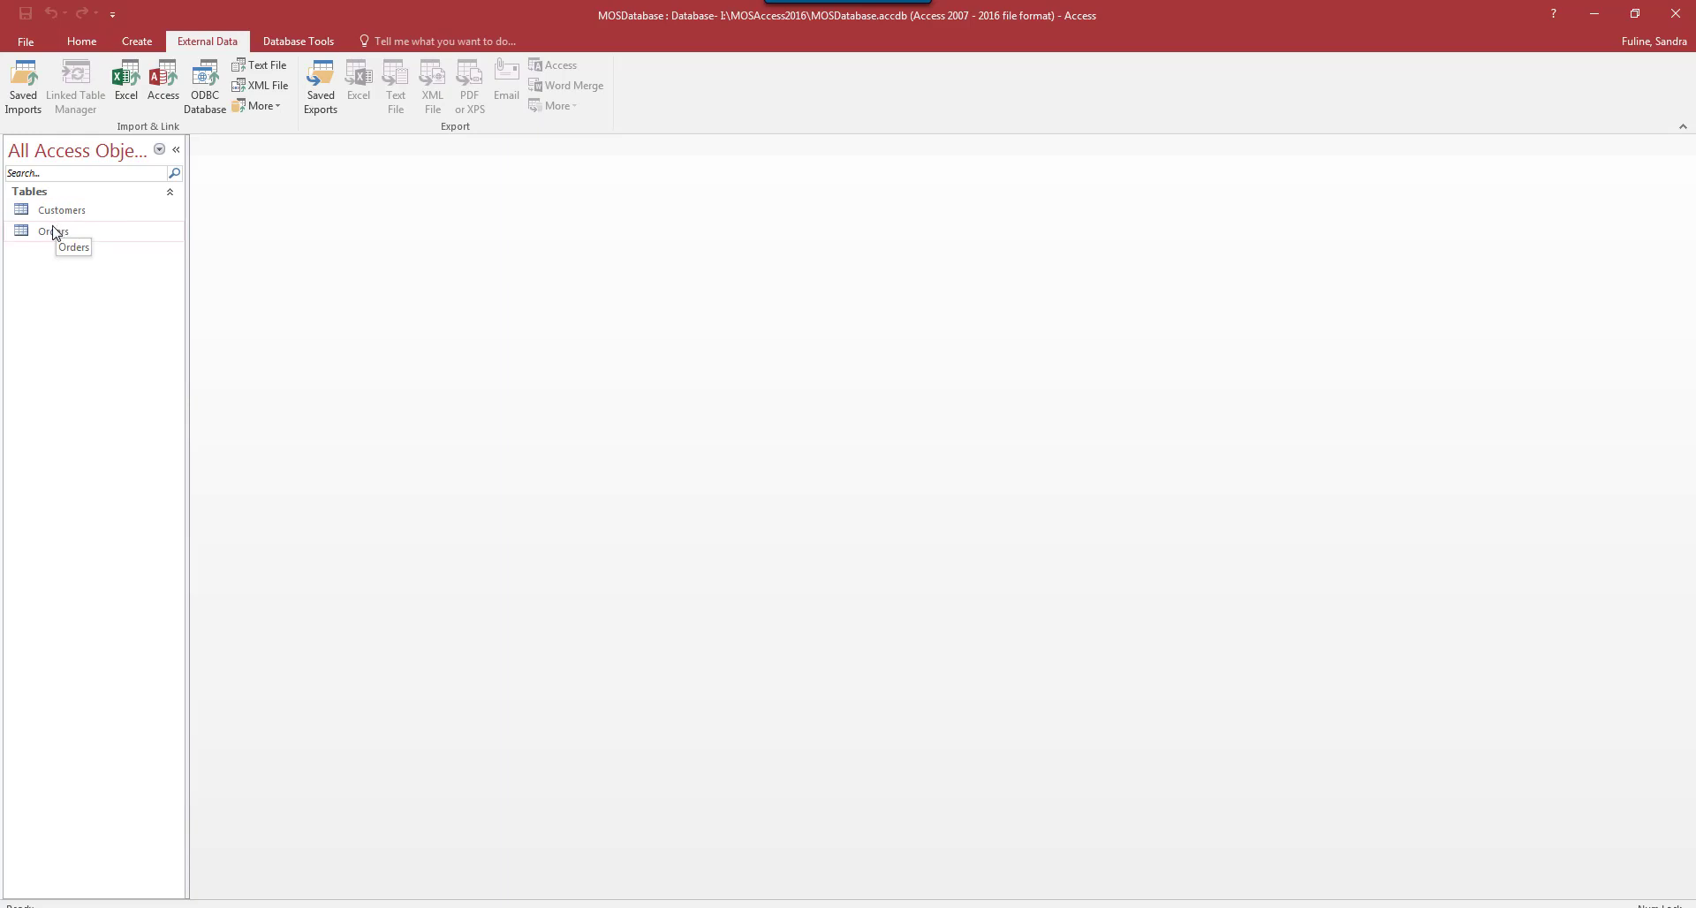
- Start an external data import from Excel and choose the Access_1-1 workbook in the MOSAccess2016\Objective1 folder as the source
left_click(129, 92)
left_click(1106, 351)
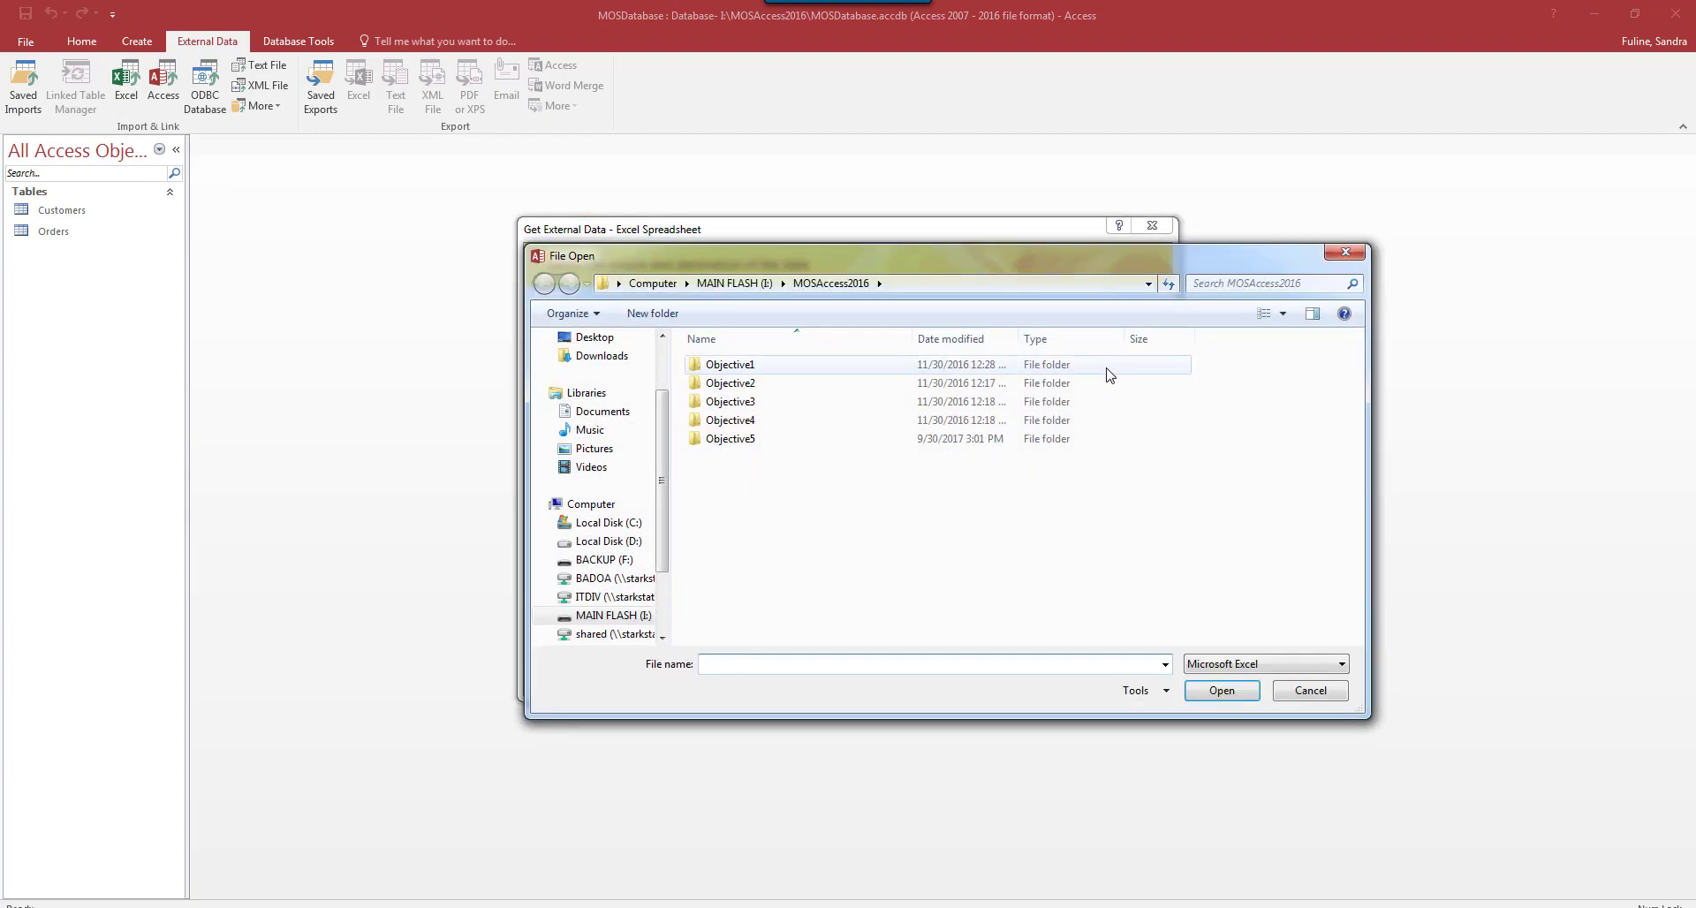
left_click(721, 283)
double_click(743, 402)
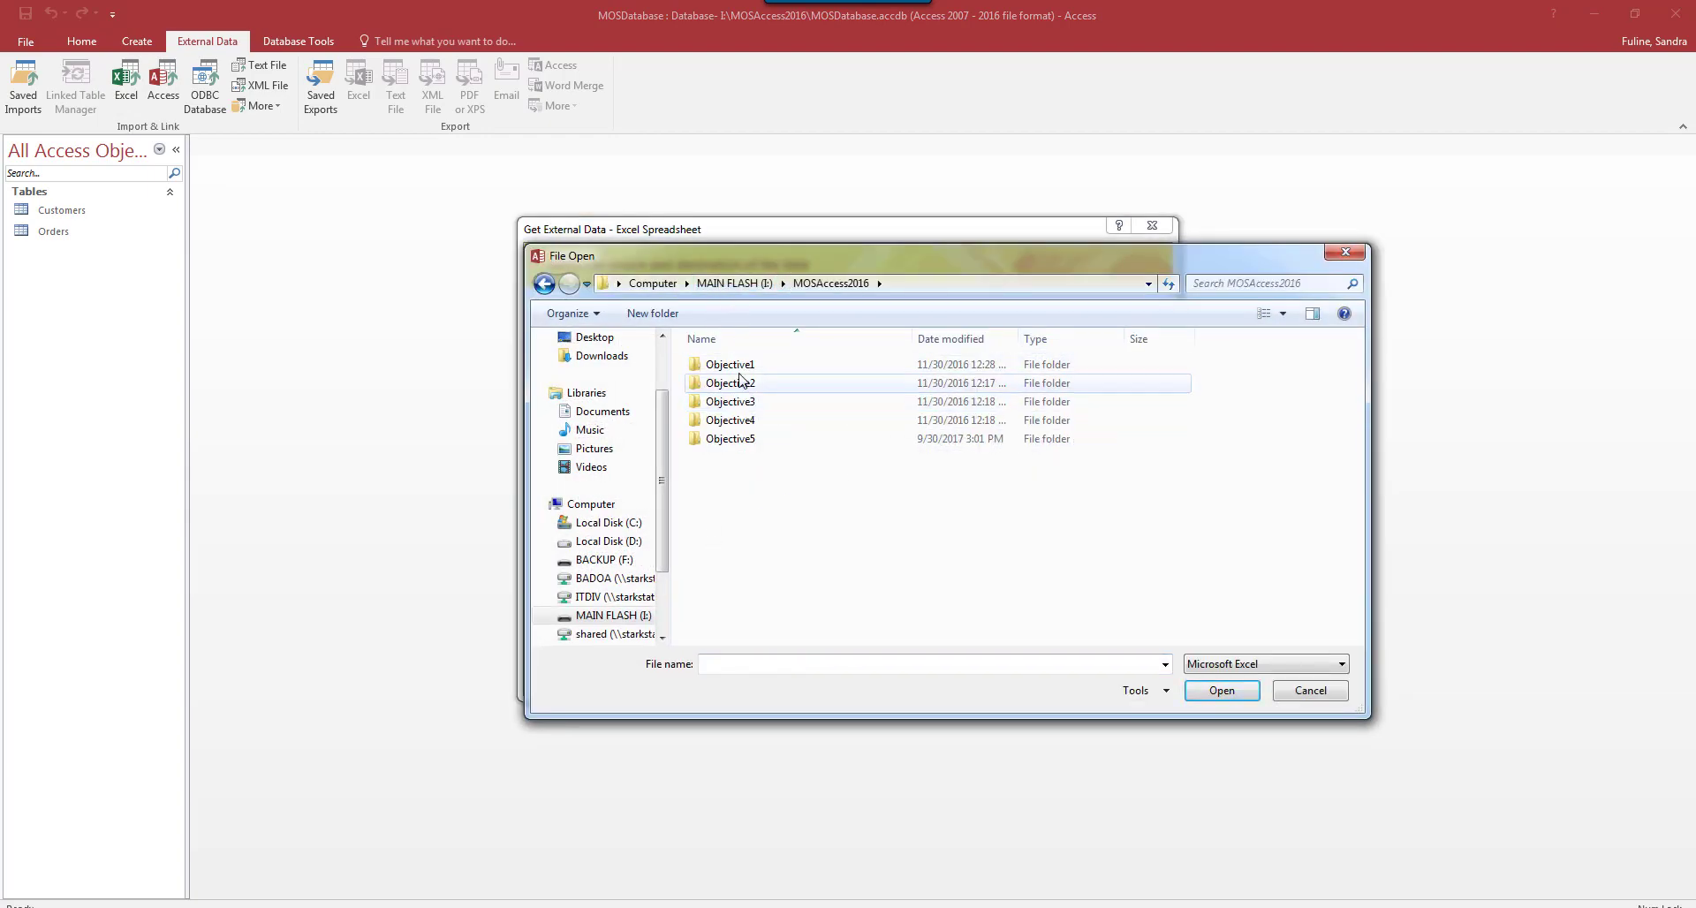
double_click(740, 371)
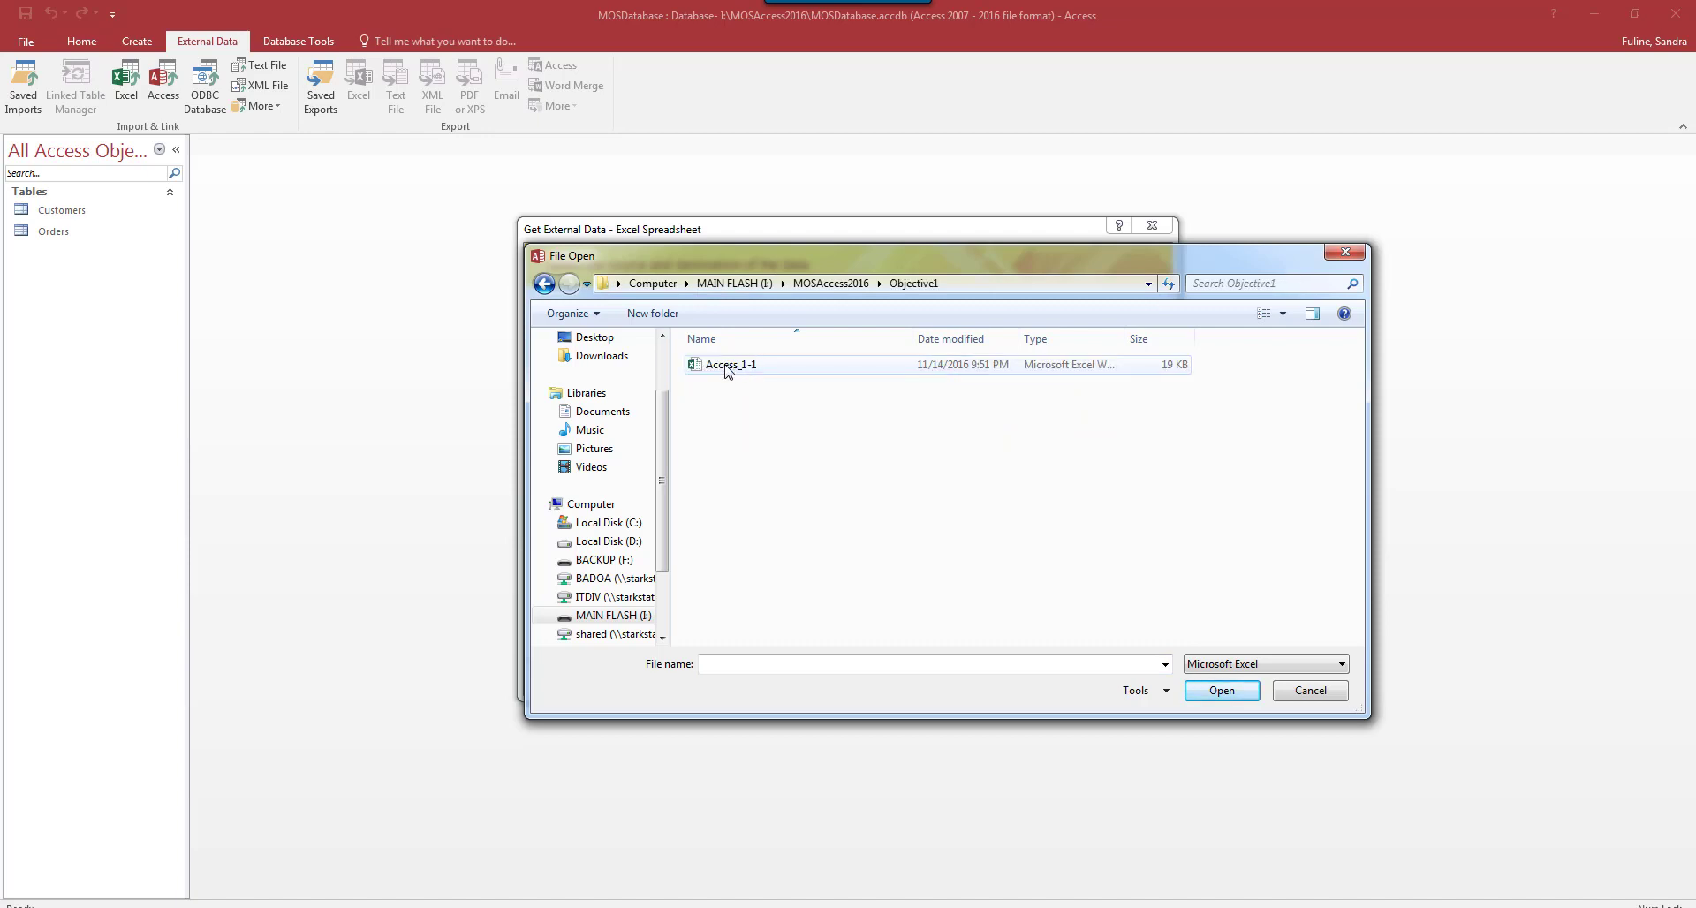
double_click(726, 368)
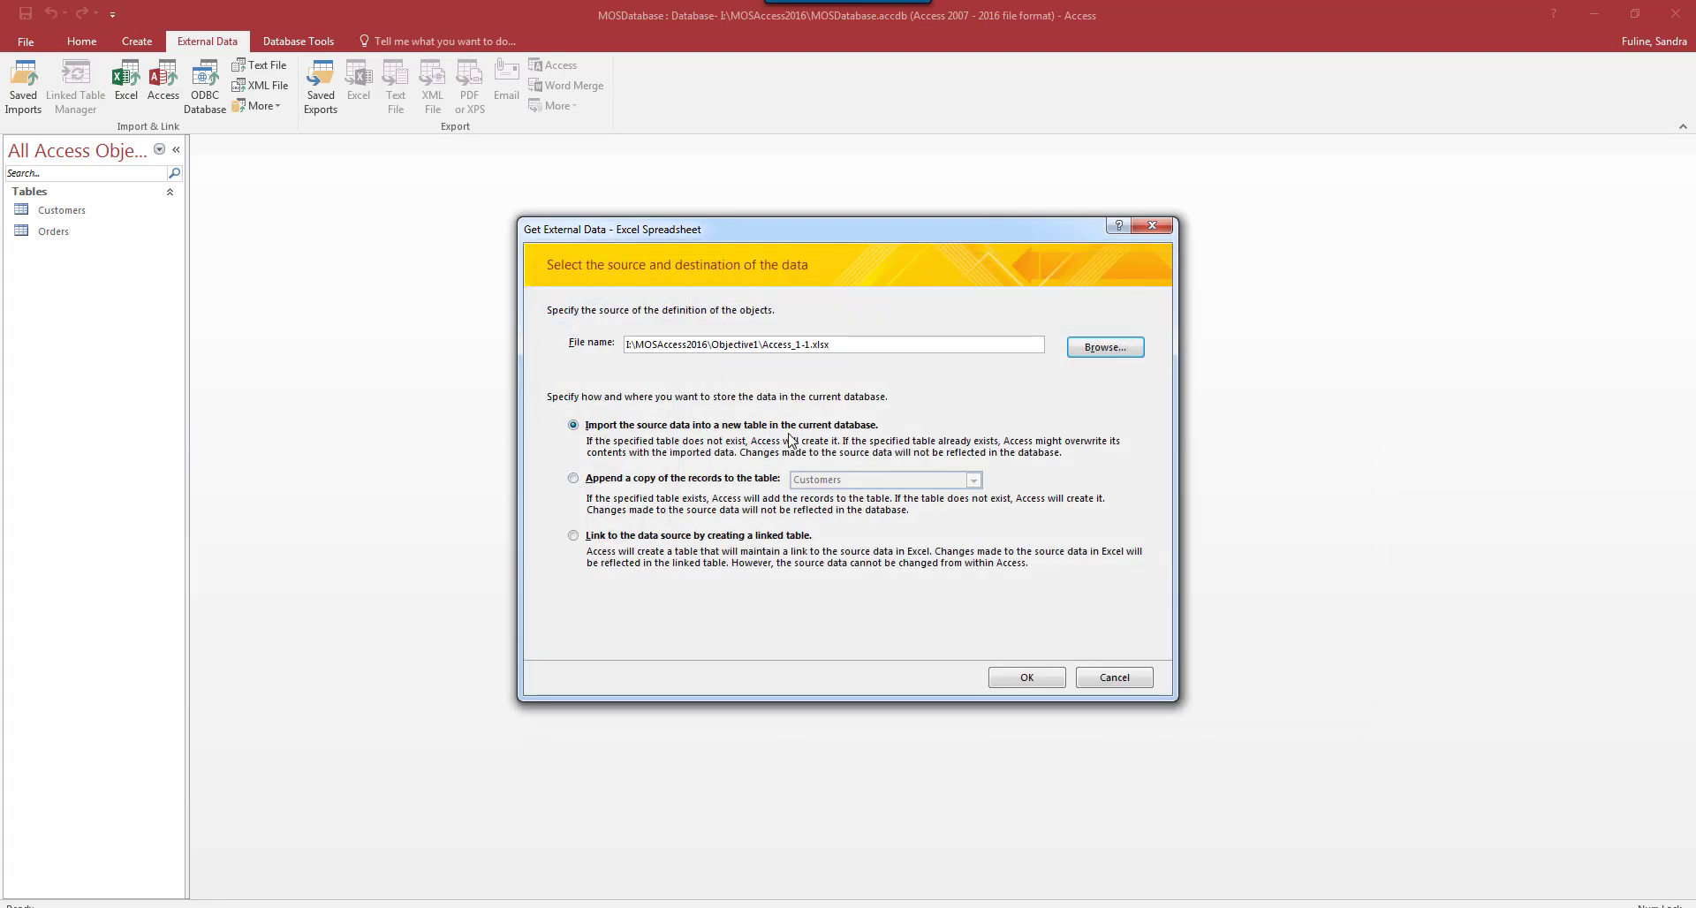
- Set up the ExpensesPaid worksheet's import into a new table, with first-row column headings and ExpenseID as the chosen primary key
left_click(1022, 677)
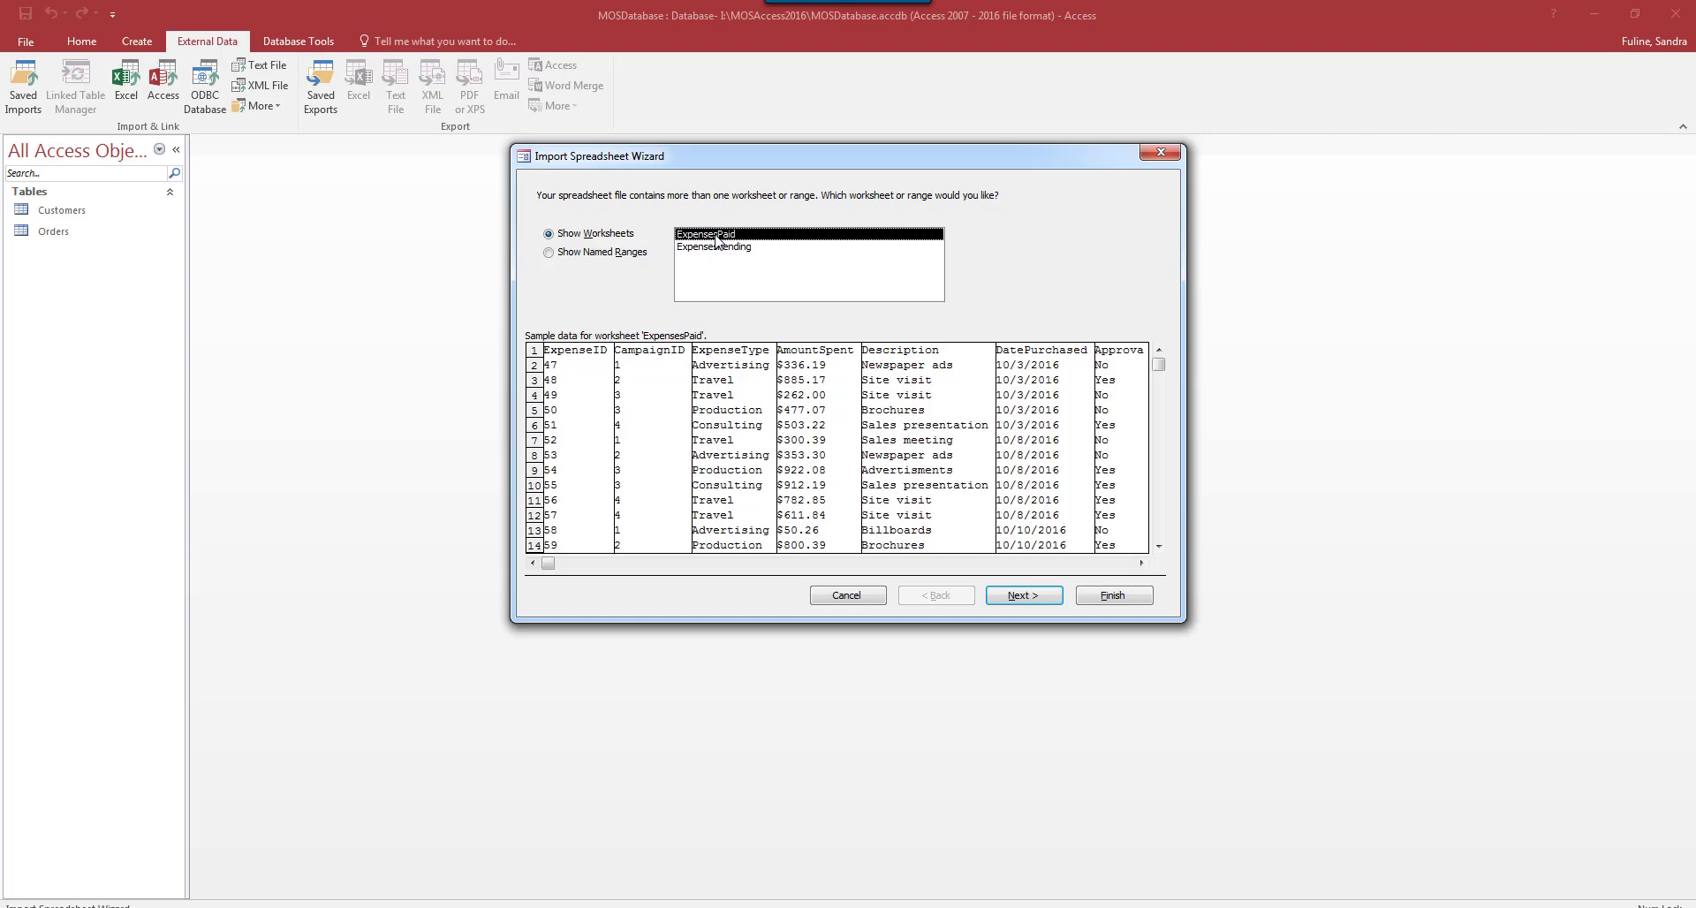
left_click(1025, 597)
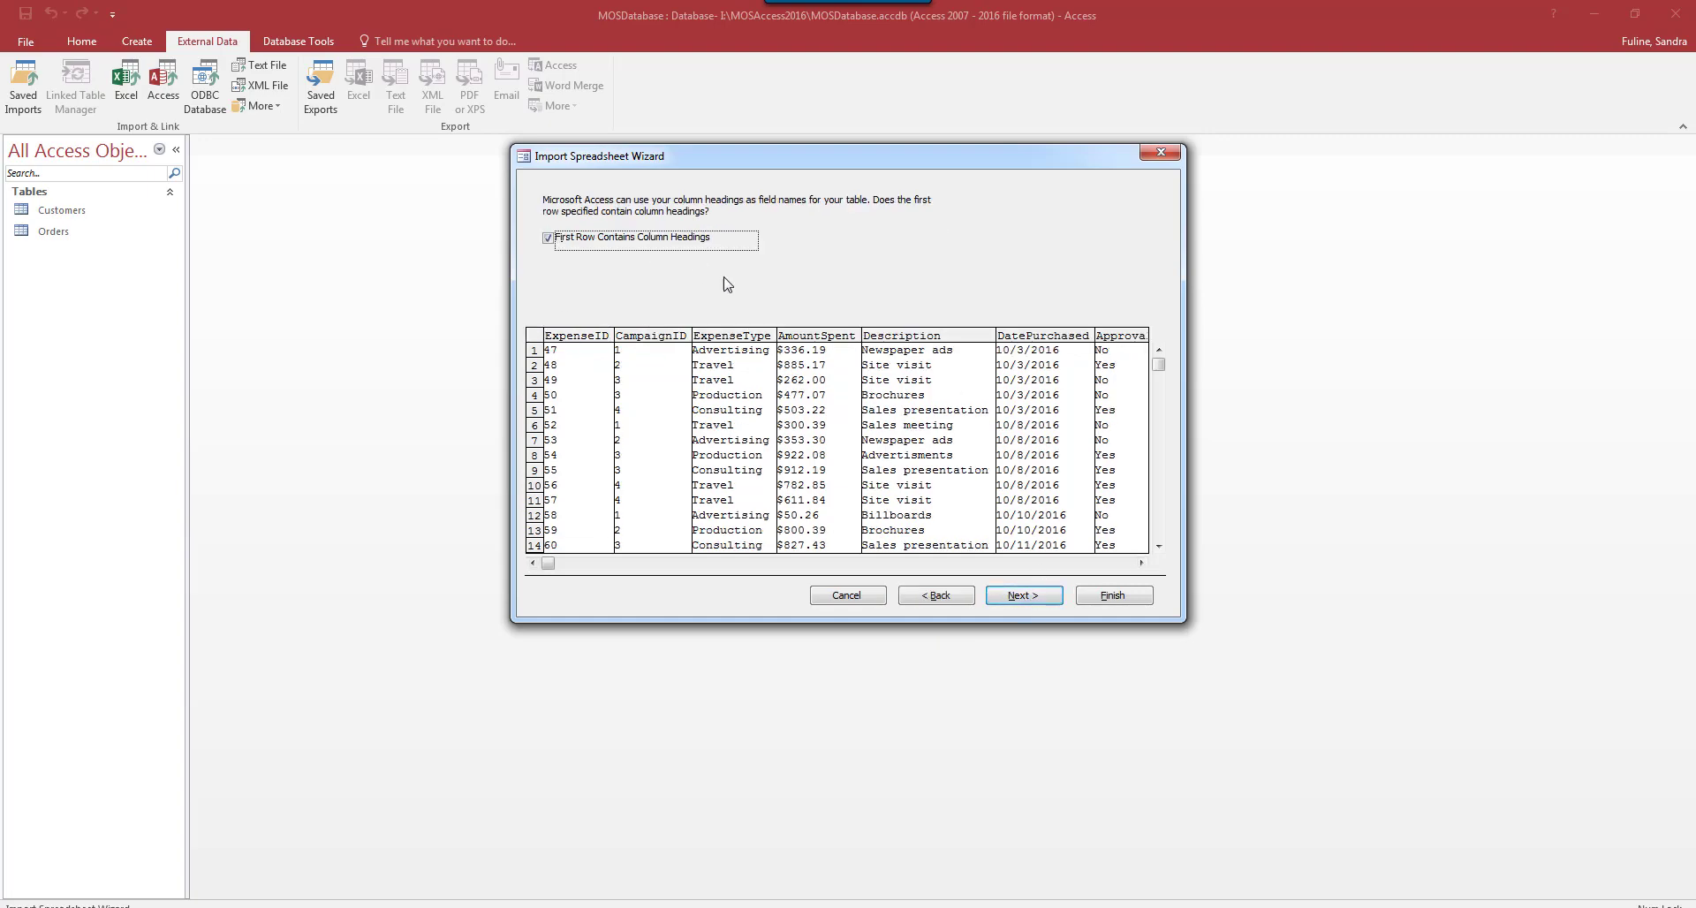
left_click(1034, 594)
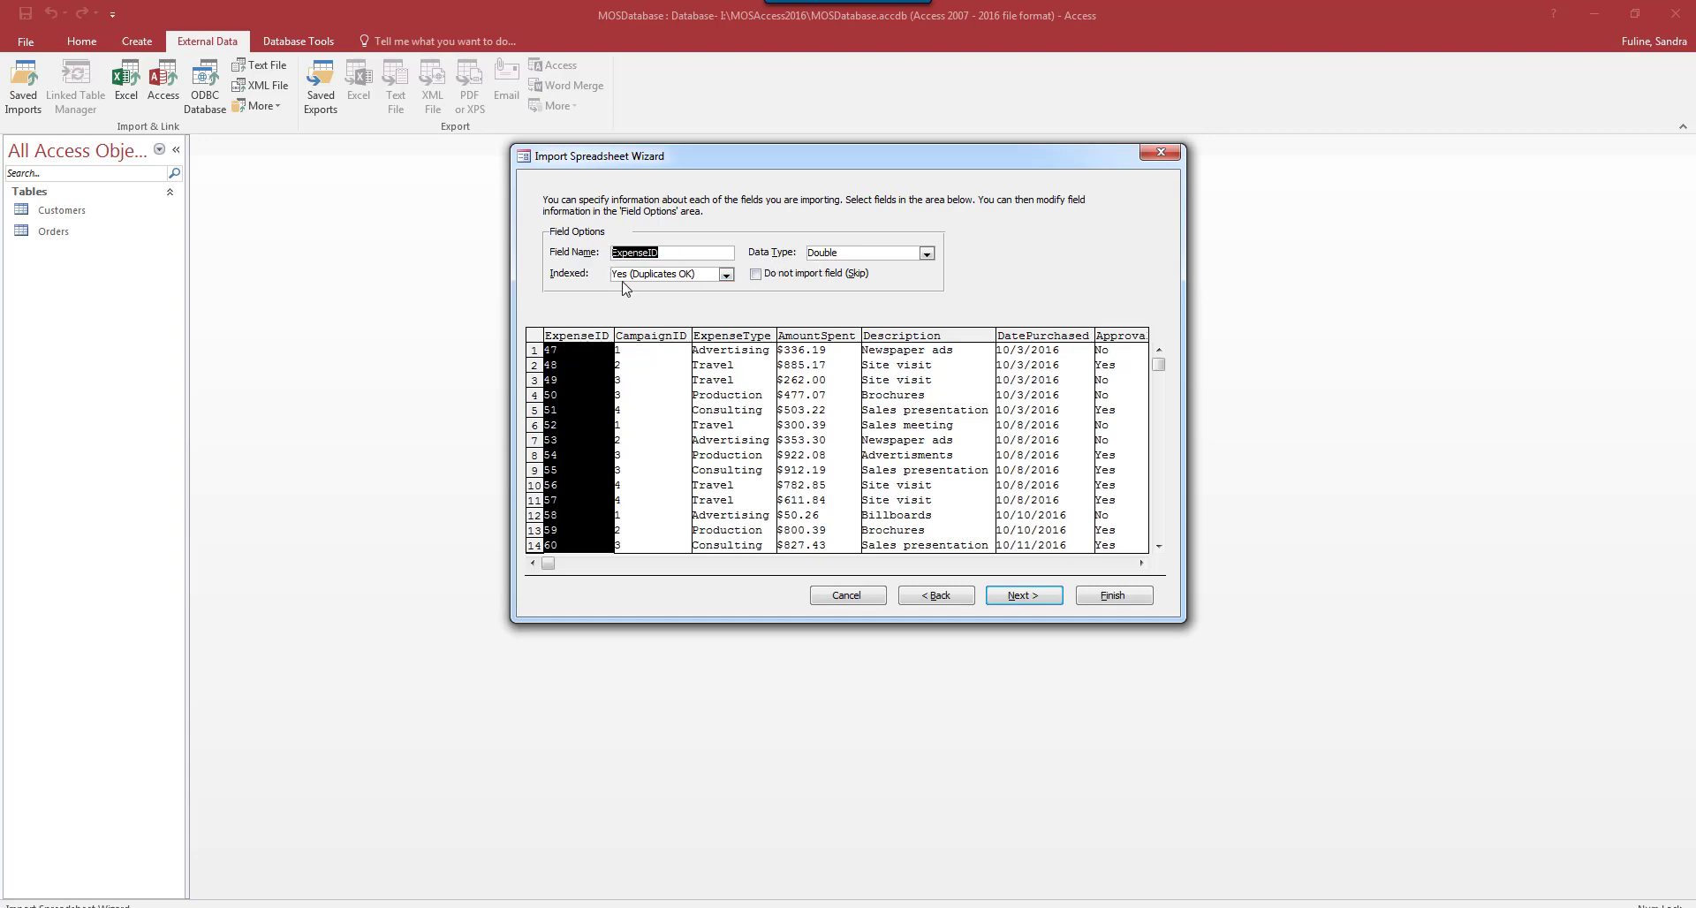
left_click(1018, 597)
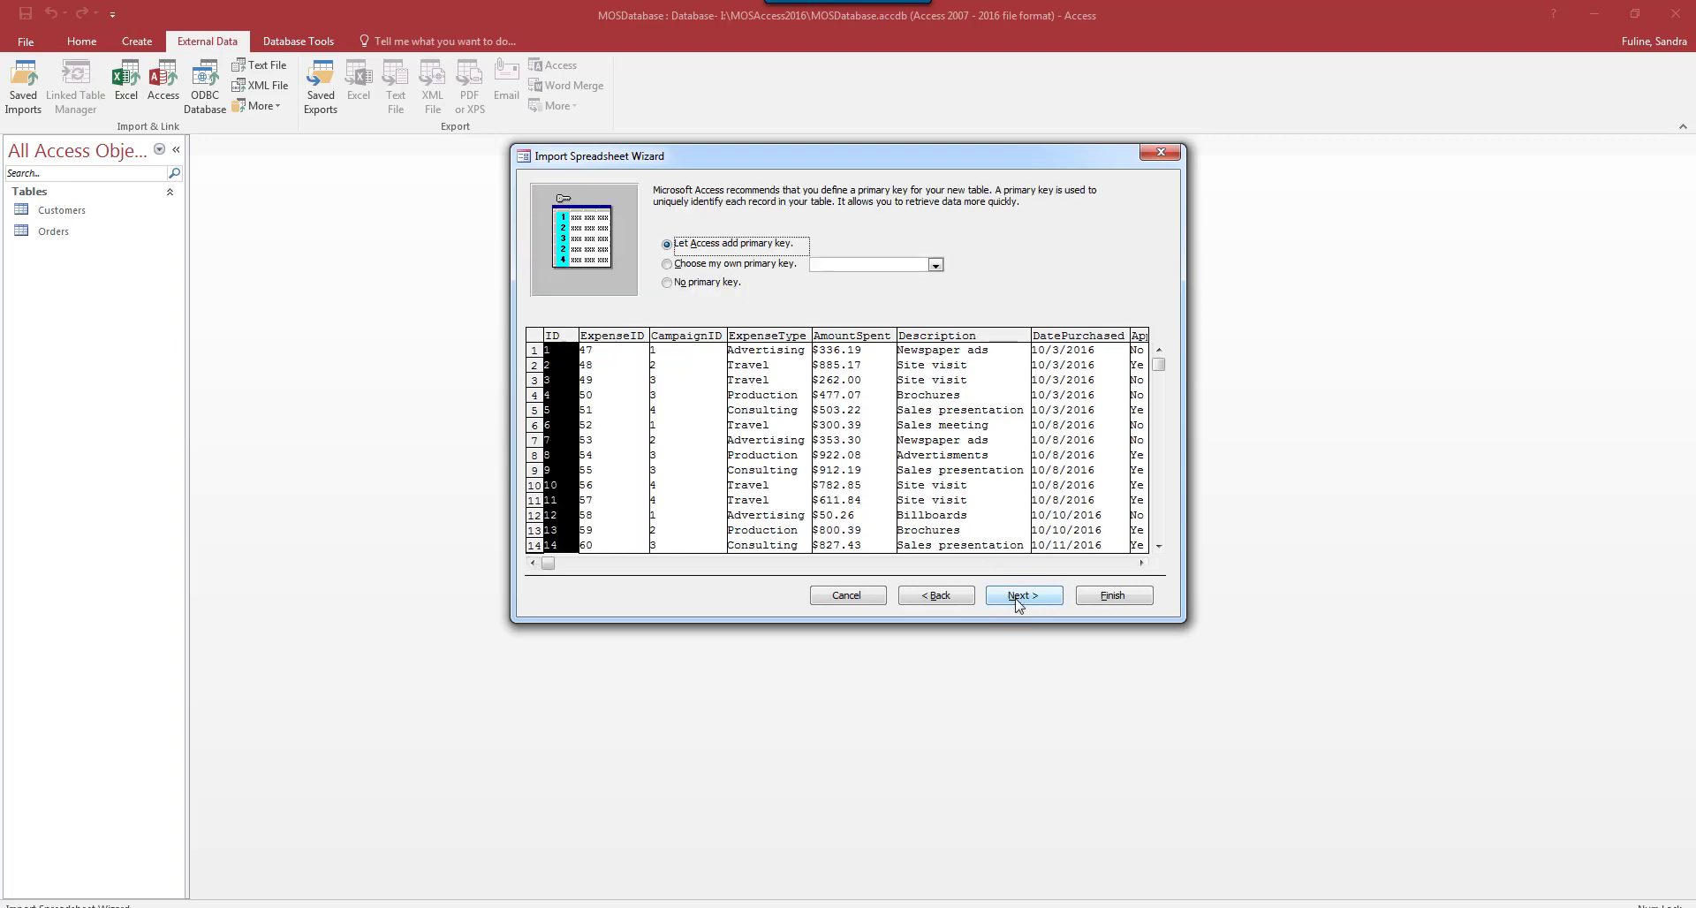
left_click(667, 264)
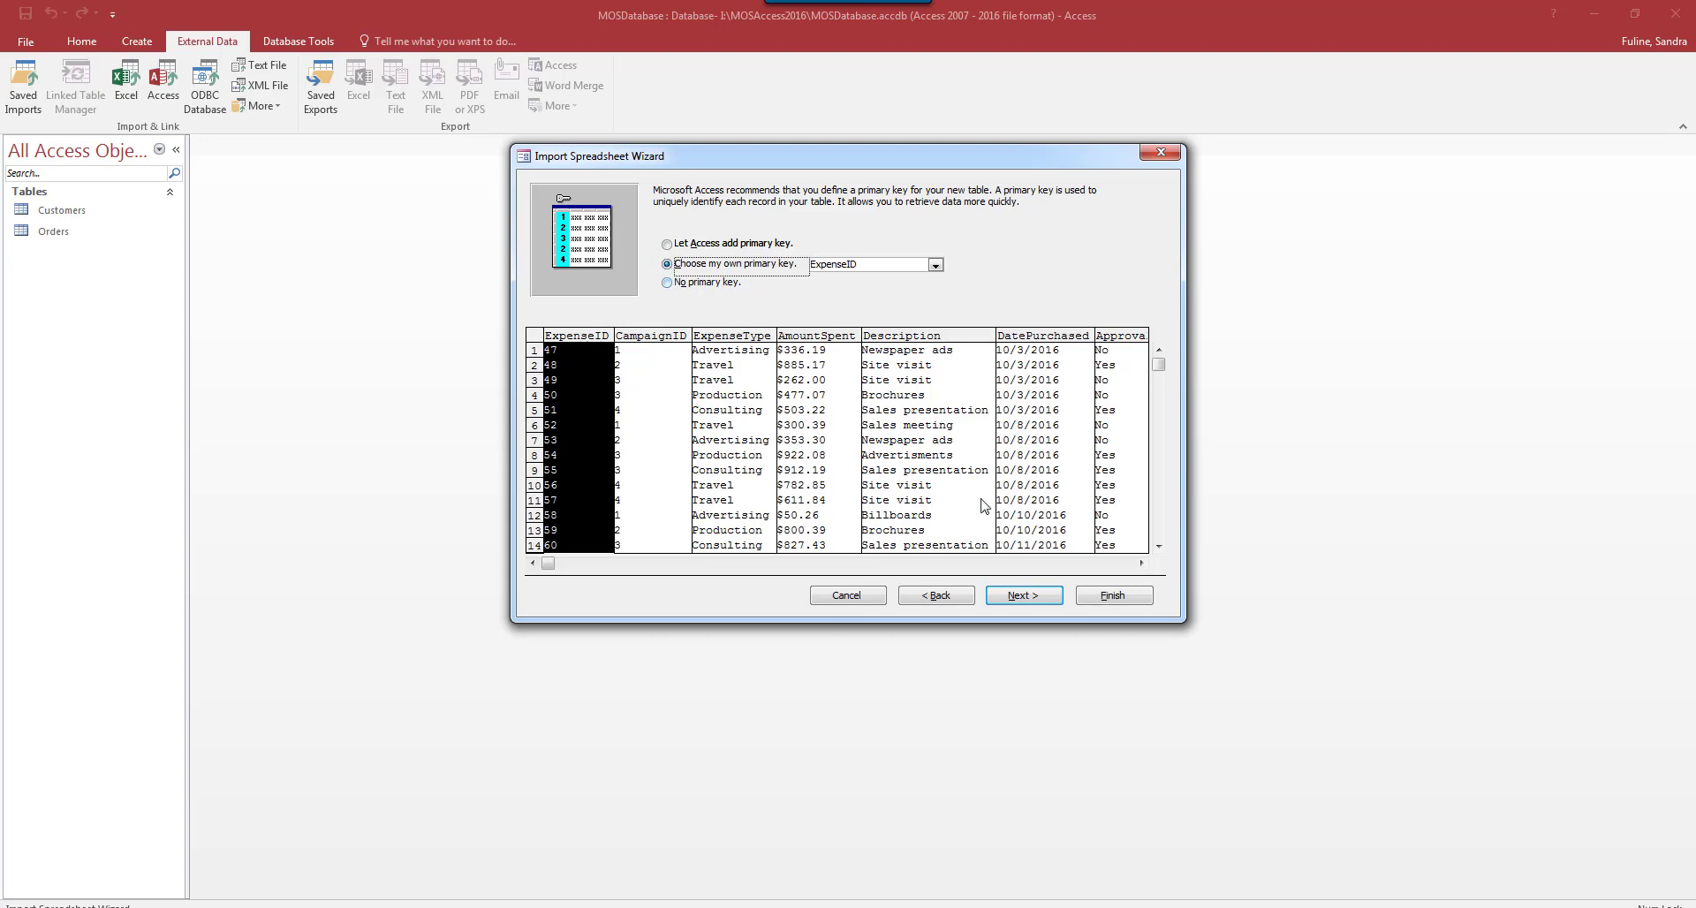
left_click(1027, 600)
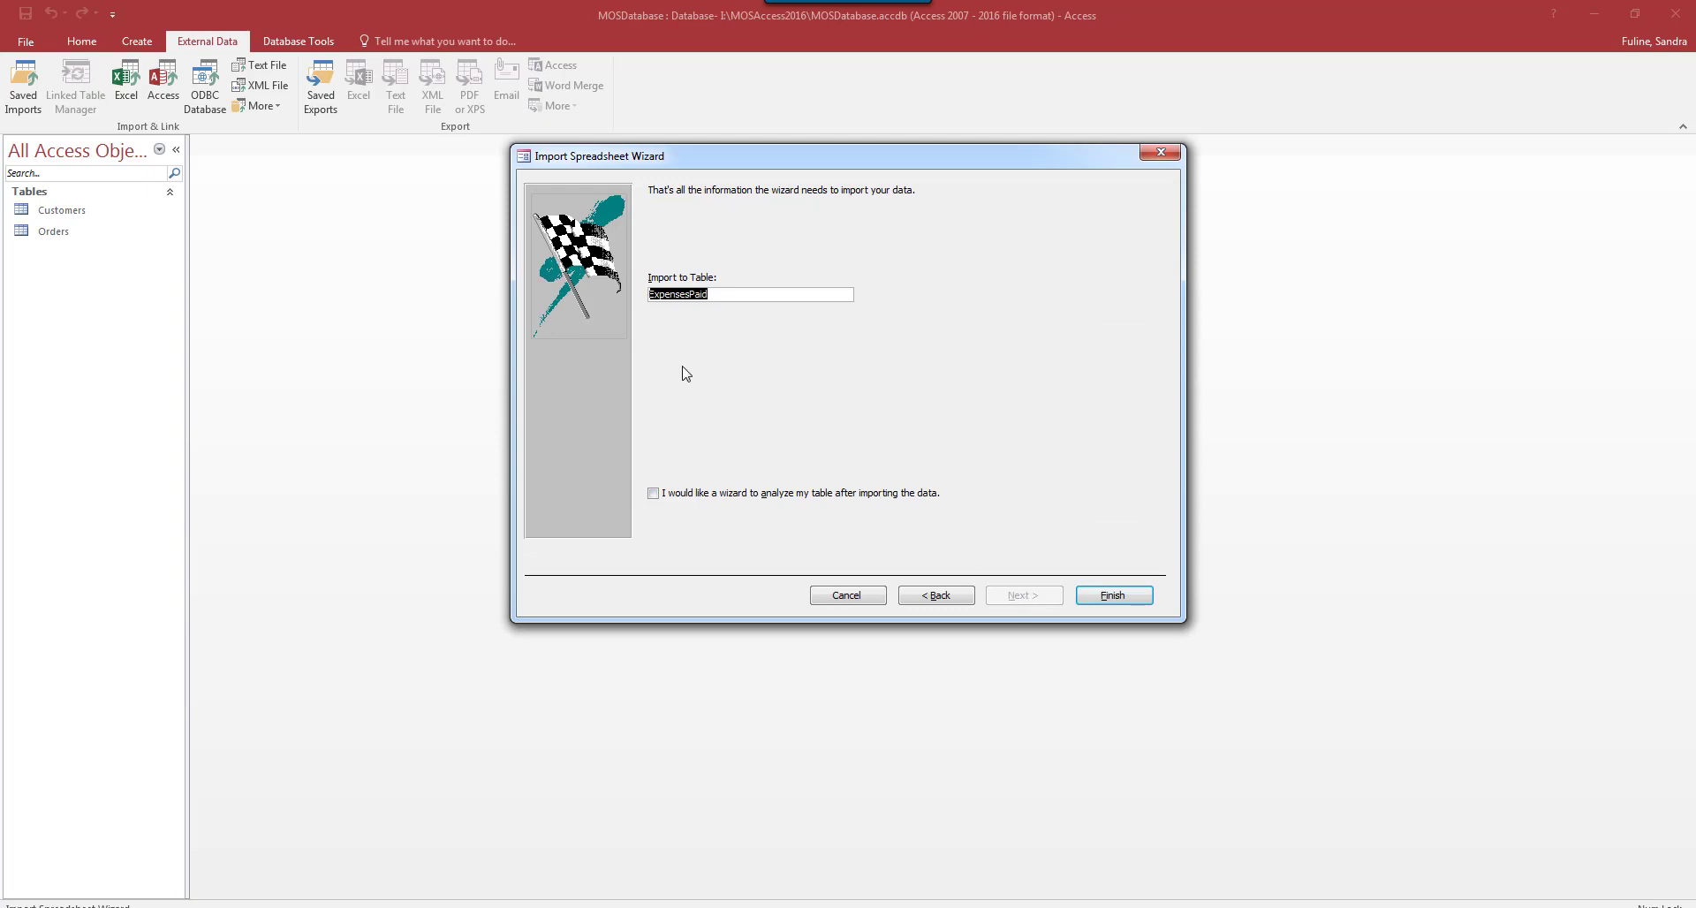
- Name the destination table Expenses and finish the spreadsheet import without saving the import steps
left_click(725, 298)
key("BackSpace")
key("BackSpace")
key("BackSpace")
left_click(1113, 596)
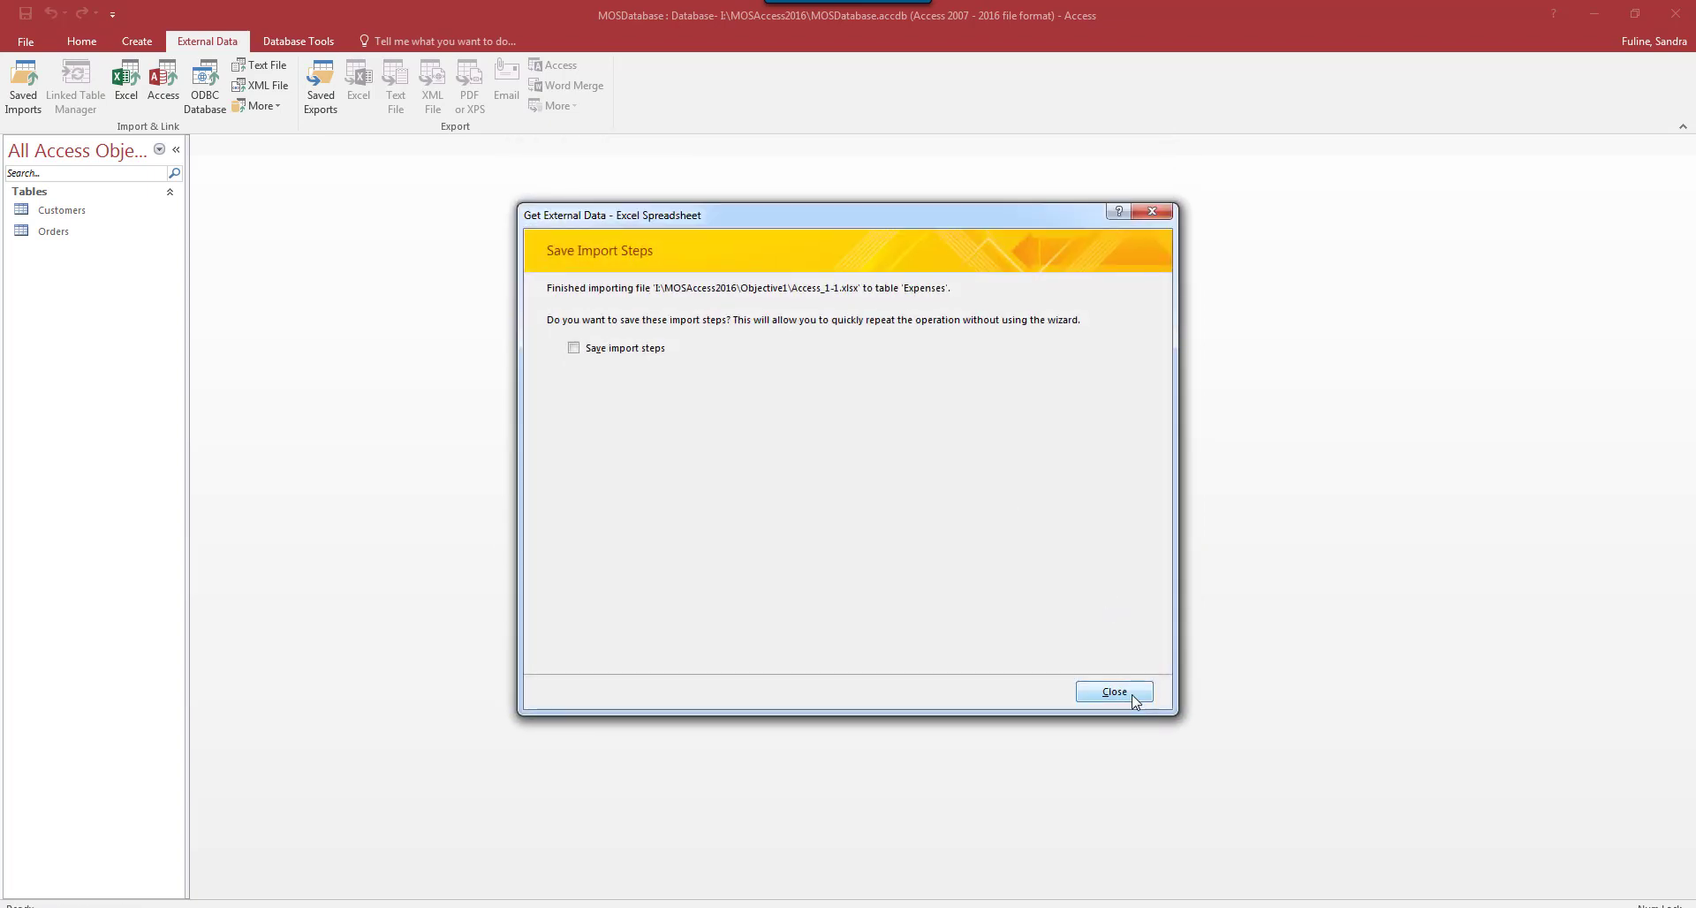
left_click(1134, 699)
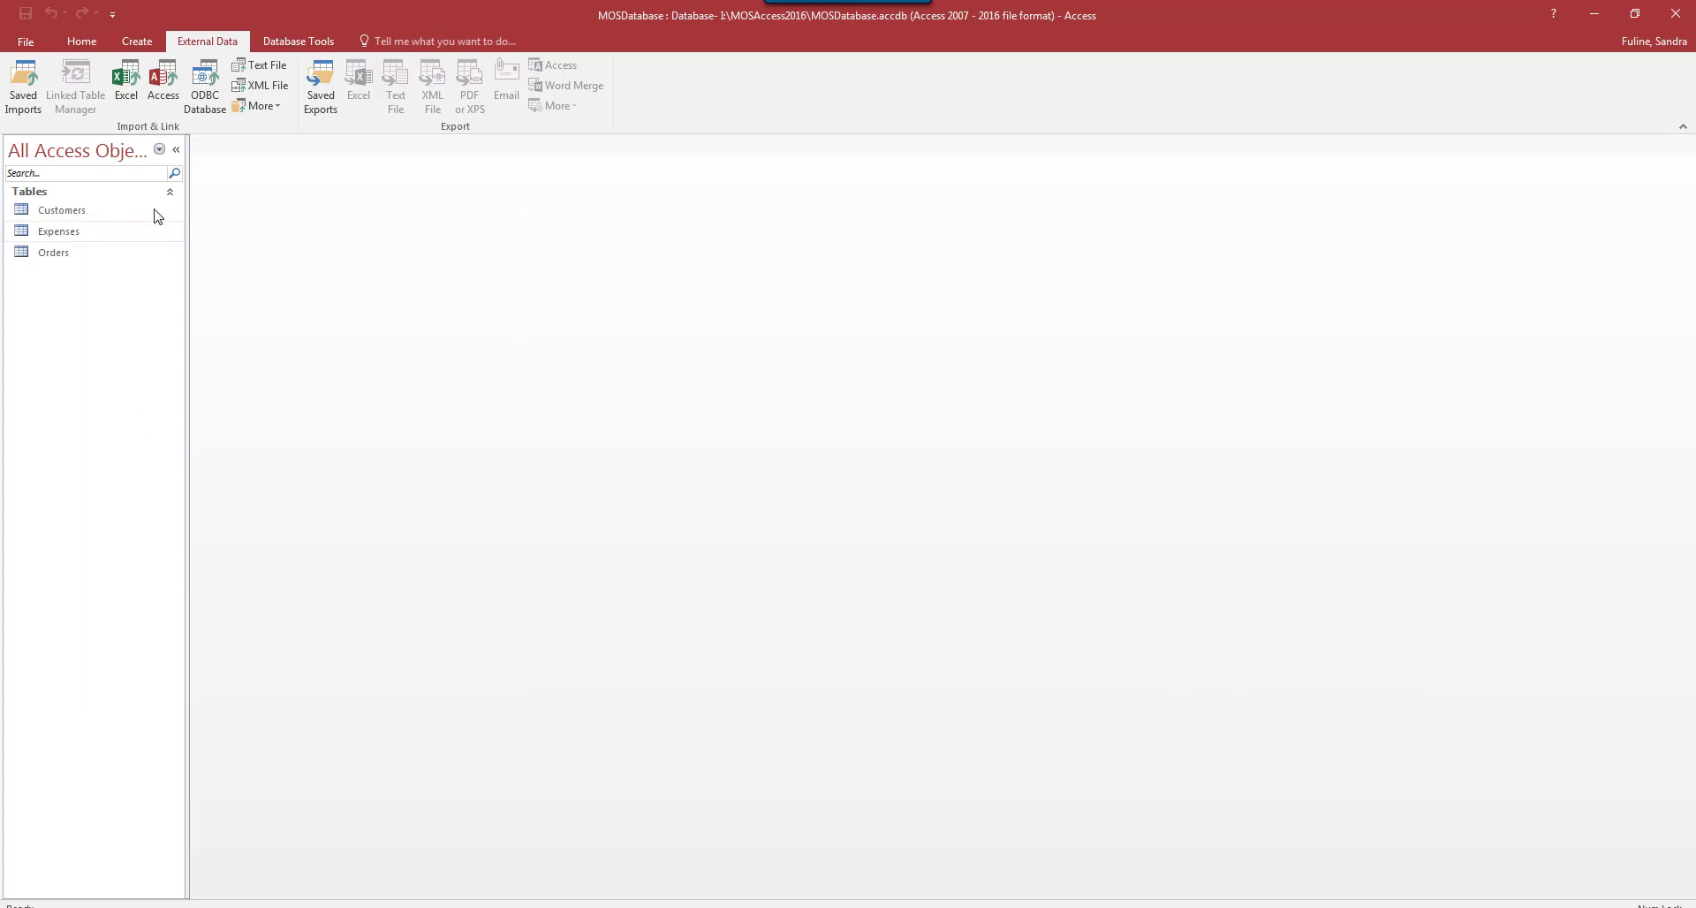